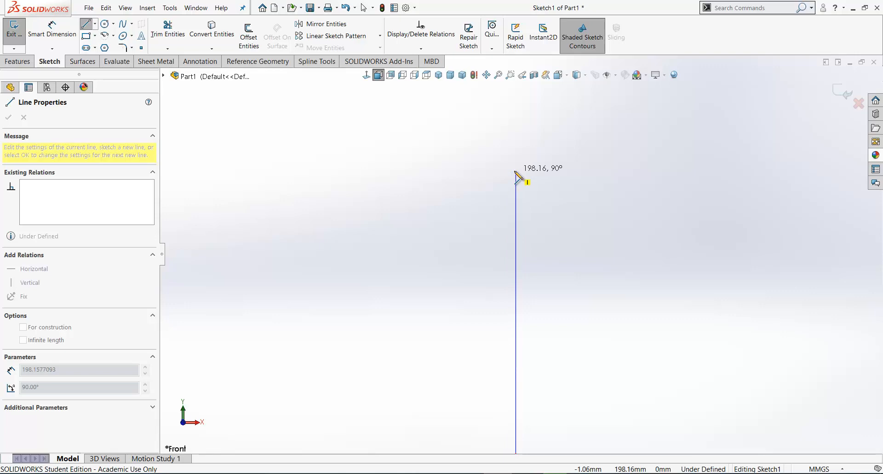
# Convert the vertical line rising from the origin to construction geometry so it serves as the centreline
pyautogui.rightClick(515, 183)
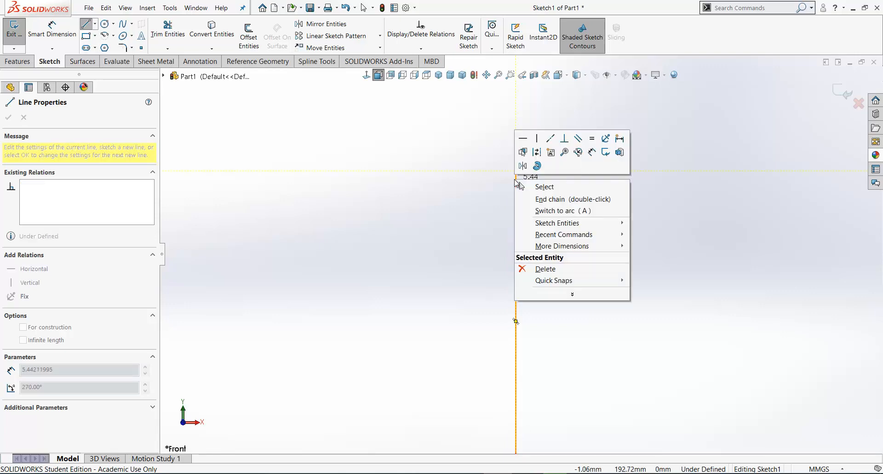
pyautogui.click(537, 165)
pyautogui.press('Escape')
pyautogui.press('f')
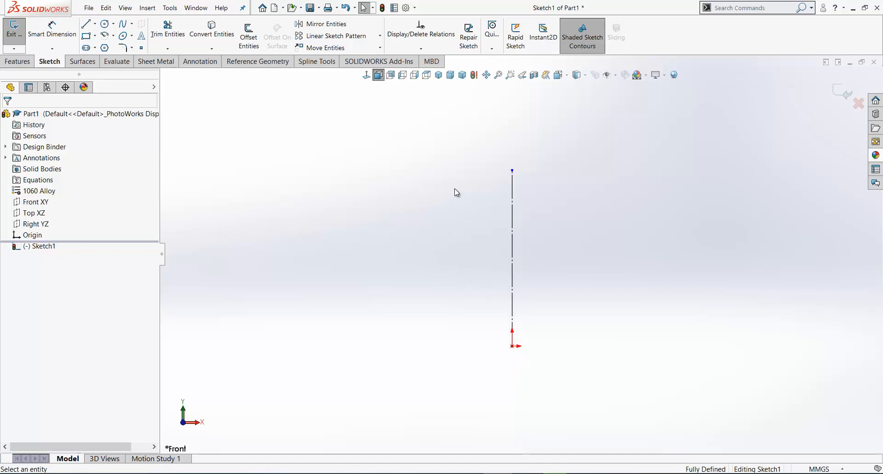
# Sketch an open profile leftward from the centreline's upper part: horizontal line about 42 mm, vertical line down, outward diagonal, and vertical line about 78 mm down
pyautogui.moveTo(450, 193); pyautogui.dragTo(398, 186, button='right')
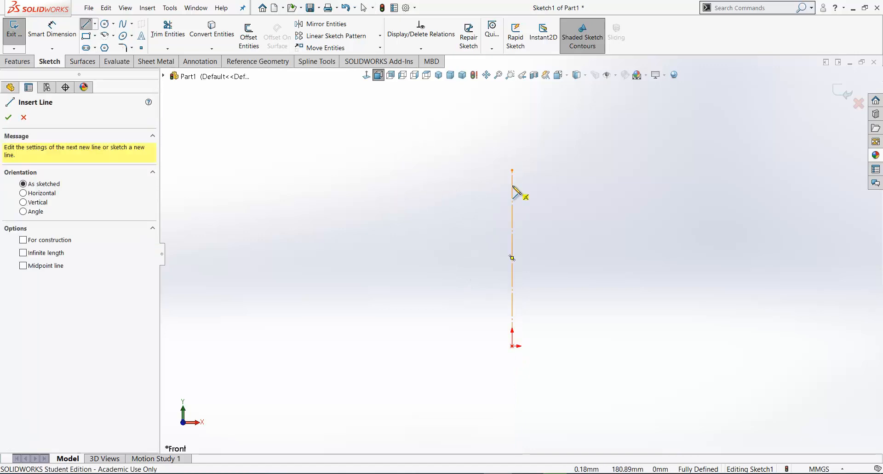
pyautogui.click(512, 185)
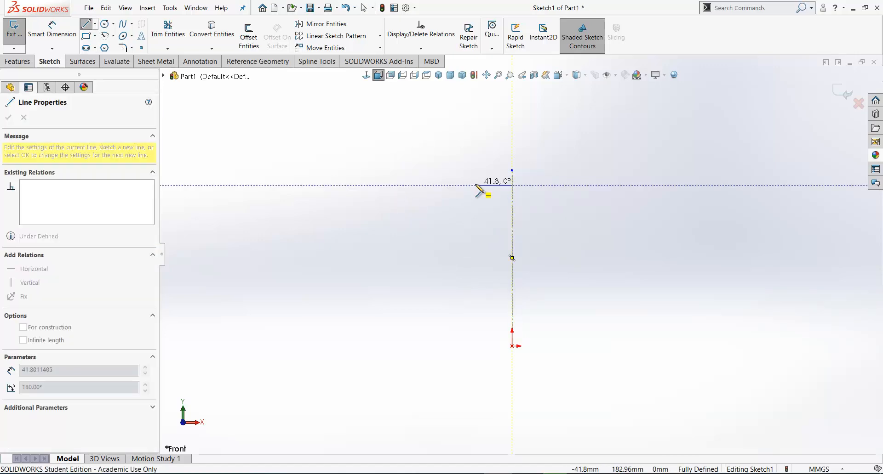
pyautogui.click(476, 185)
pyautogui.click(475, 245)
pyautogui.click(447, 273)
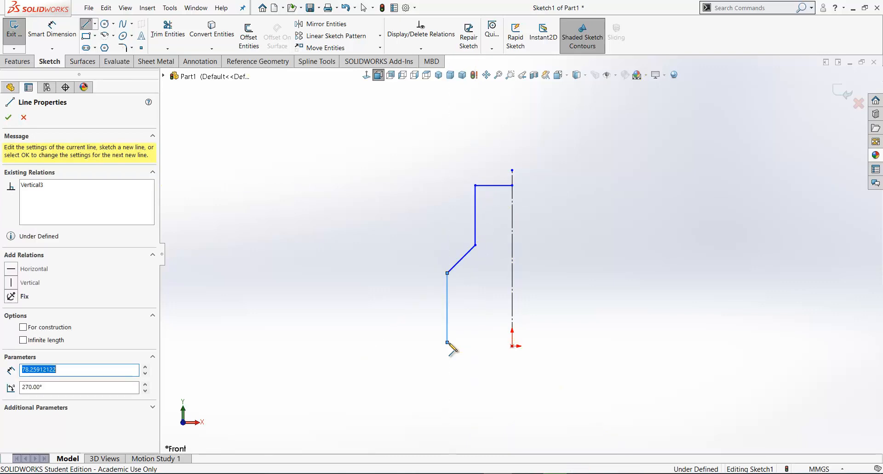
pyautogui.rightClick(448, 343)
pyautogui.click(475, 350)
# Turn on the display of sketch relations in the graphics area
pyautogui.click(125, 8)
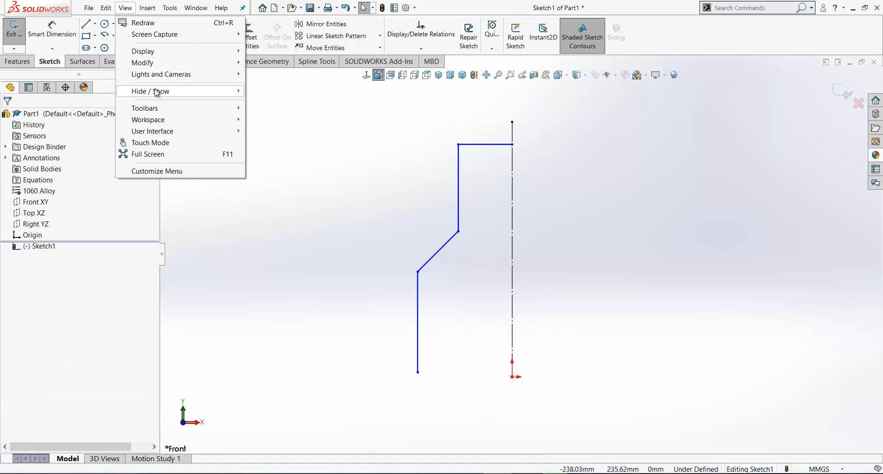
pyautogui.moveTo(155, 91)
pyautogui.click(285, 397)
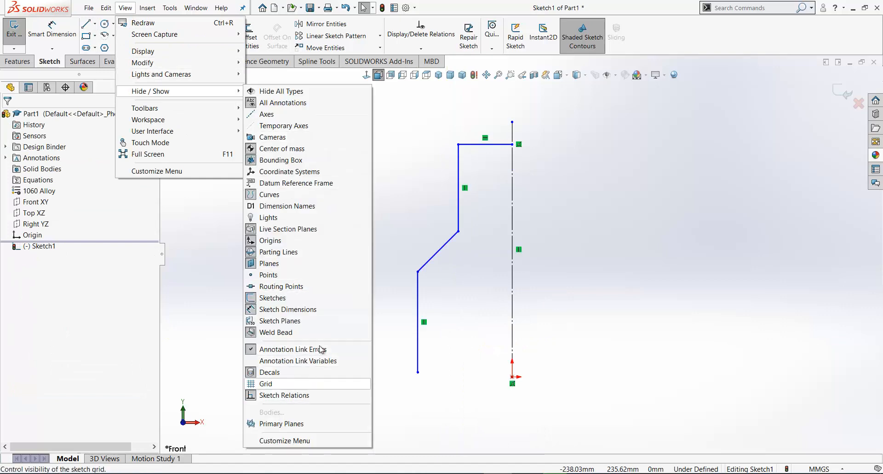
# Add a horizontal relation between the profile's lower endpoint and the origin
pyautogui.click(417, 373)
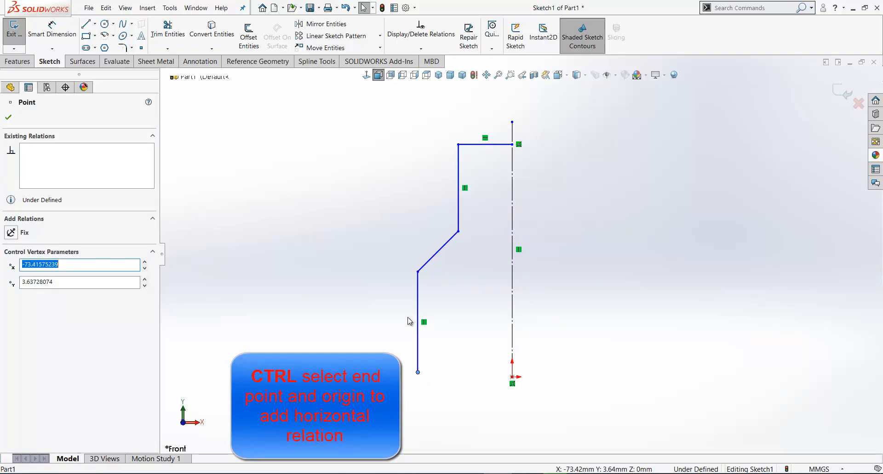
pyautogui.keyDown('ctrl'); pyautogui.click(512, 377); pyautogui.keyUp('ctrl')
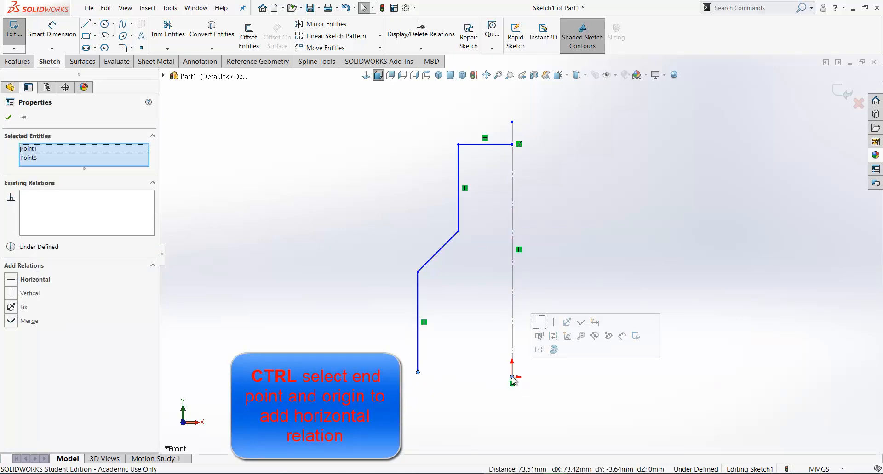
pyautogui.click(540, 325)
pyautogui.click(489, 327)
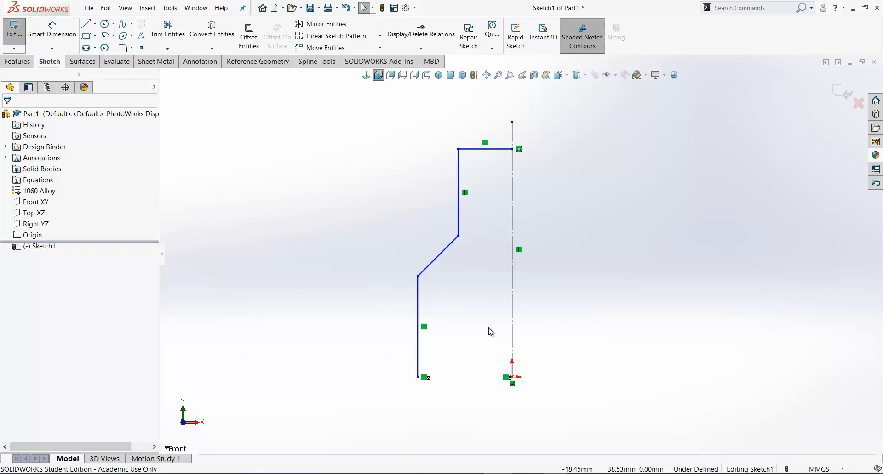
# Dimension the length of the profile's lower vertical line as 75 mm
pyautogui.moveTo(492, 331); pyautogui.dragTo(496, 246, button='right')
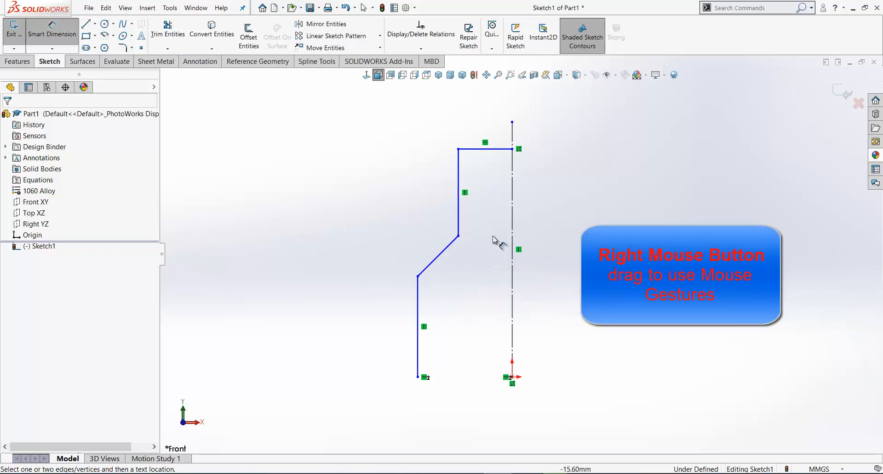
pyautogui.click(416, 324)
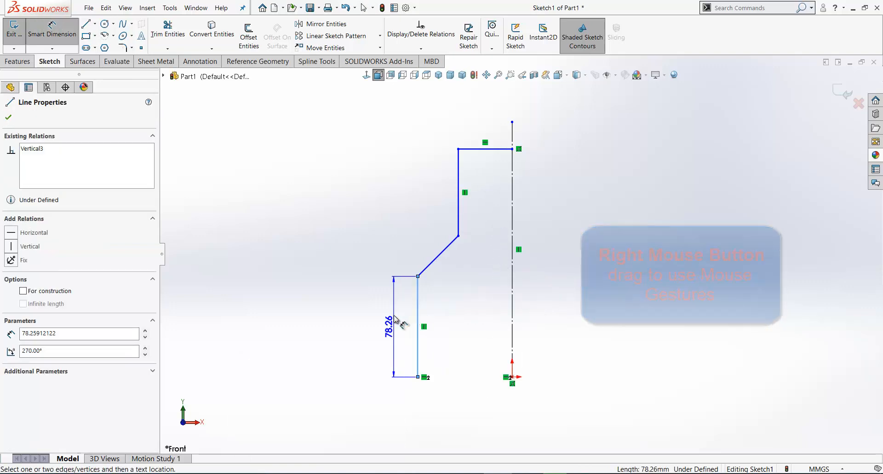
pyautogui.click(395, 317)
pyautogui.write('75')
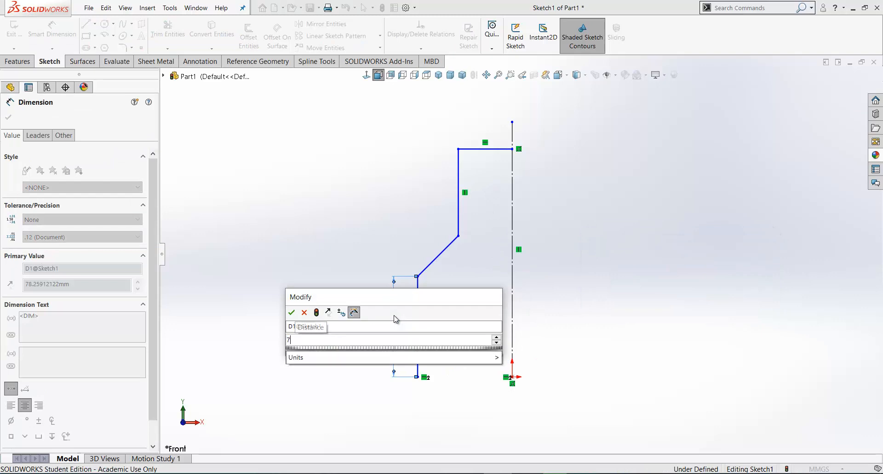
pyautogui.press('Return')
# Dimension the angle between the diagonal line and the lower vertical line as 130 degrees
pyautogui.click(423, 270)
pyautogui.click(418, 305)
pyautogui.click(453, 289)
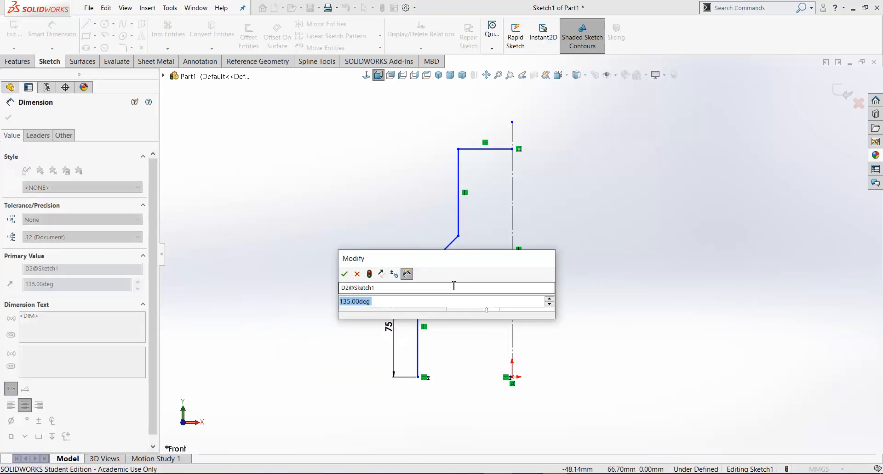
pyautogui.write('130')
pyautogui.press('Return')
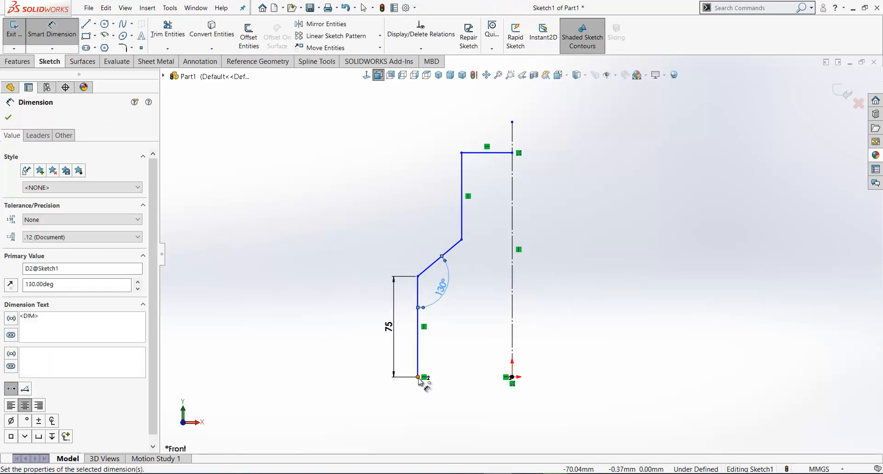
# Dimension the overall height from the profile's lower endpoint to its top horizontal line as 188 mm
pyautogui.click(418, 378)
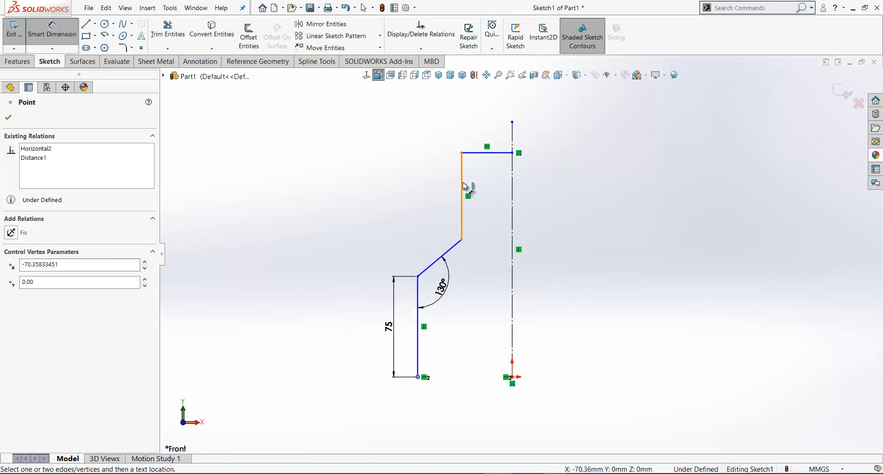
pyautogui.click(481, 154)
pyautogui.click(360, 160)
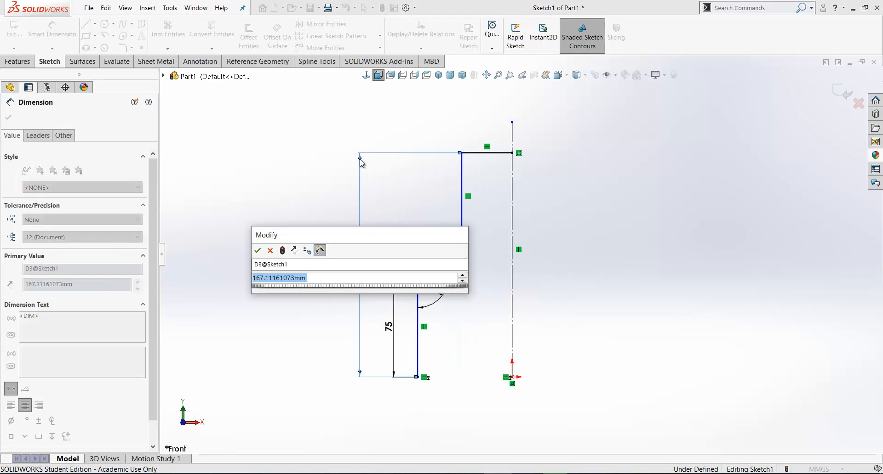
pyautogui.write('188')
pyautogui.press('Return')
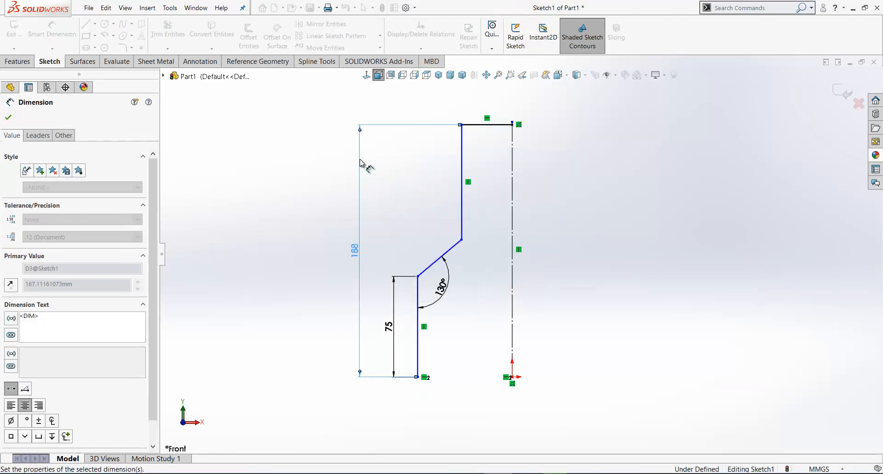
# Add a doubled-distance dimension of 62 mm from the upper vertical line across the centreline, placed above the profile
pyautogui.click(462, 143)
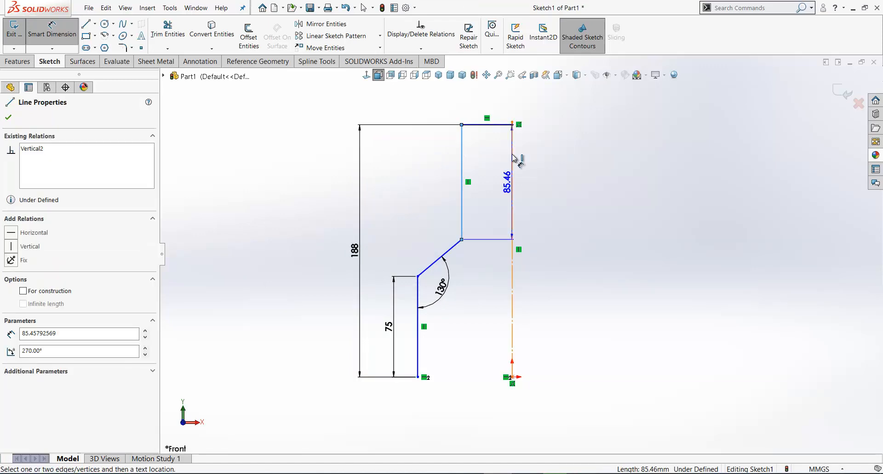
pyautogui.click(512, 156)
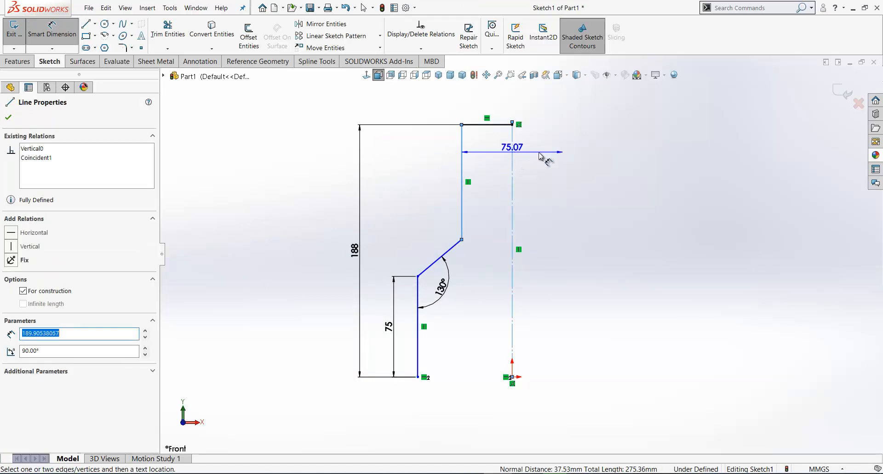
pyautogui.click(524, 102)
pyautogui.write('6')
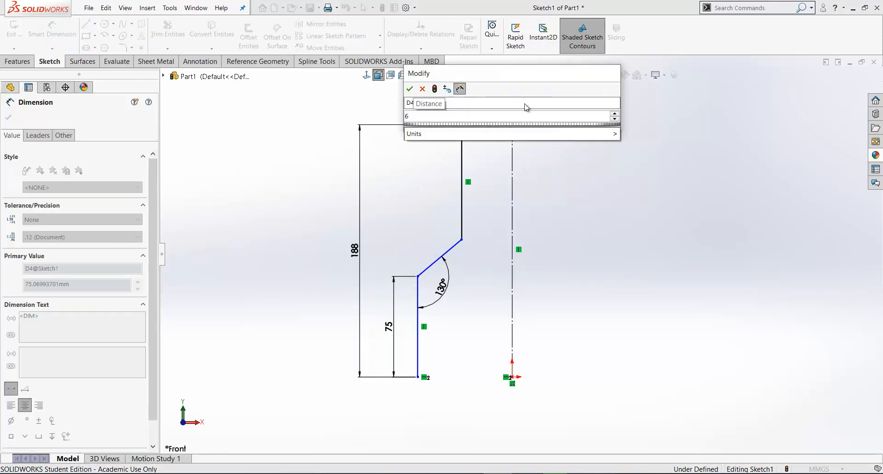
pyautogui.write('2')
pyautogui.press('Return')
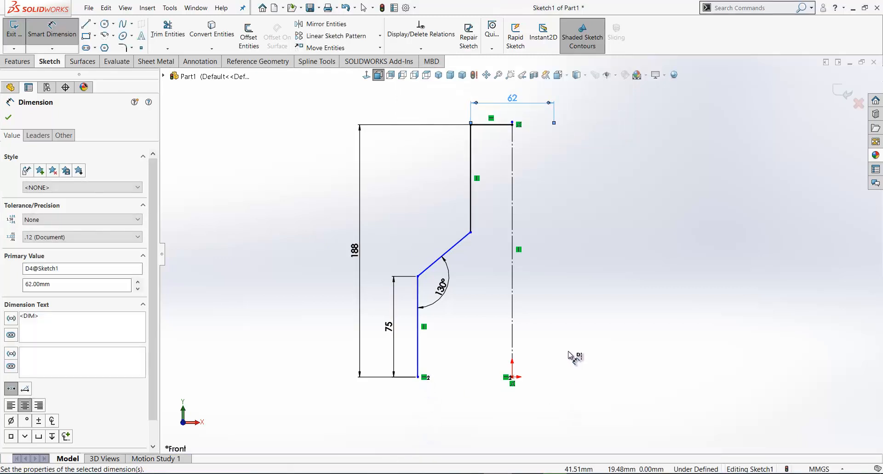
# Add a doubled-distance dimension of 124 mm from the lower vertical line across the centreline, placed below the profile, and end dimensioning
pyautogui.click(418, 363)
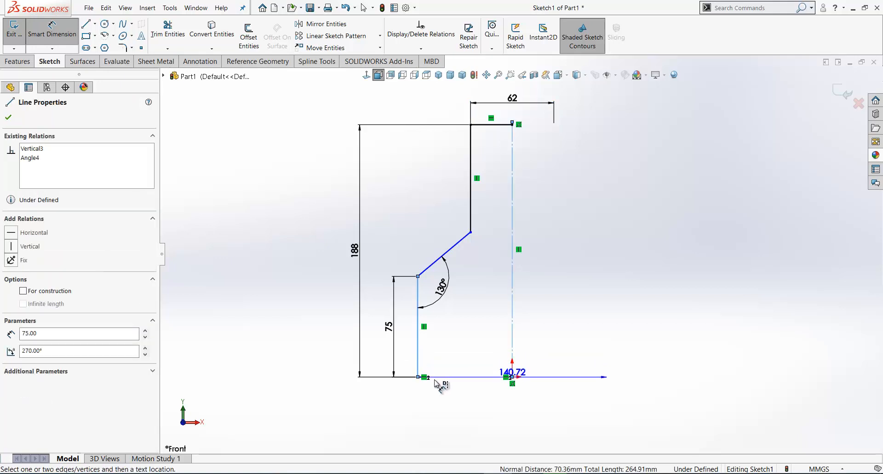
pyautogui.click(514, 418)
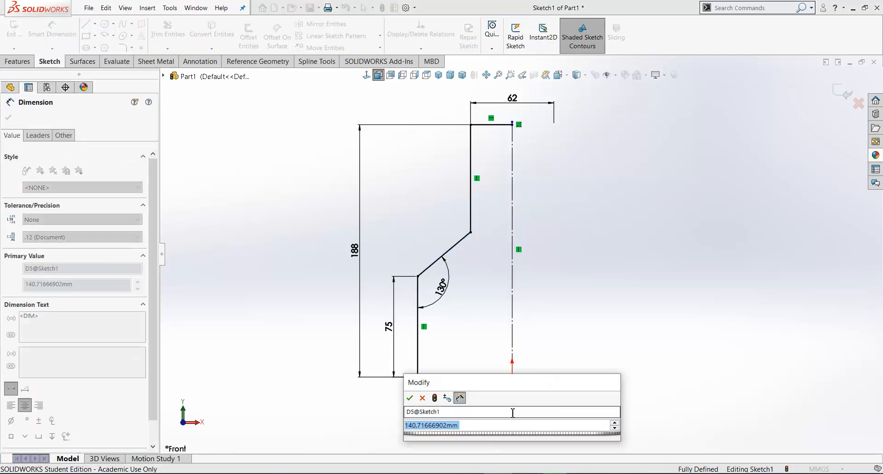
pyautogui.write('124')
pyautogui.press('Return')
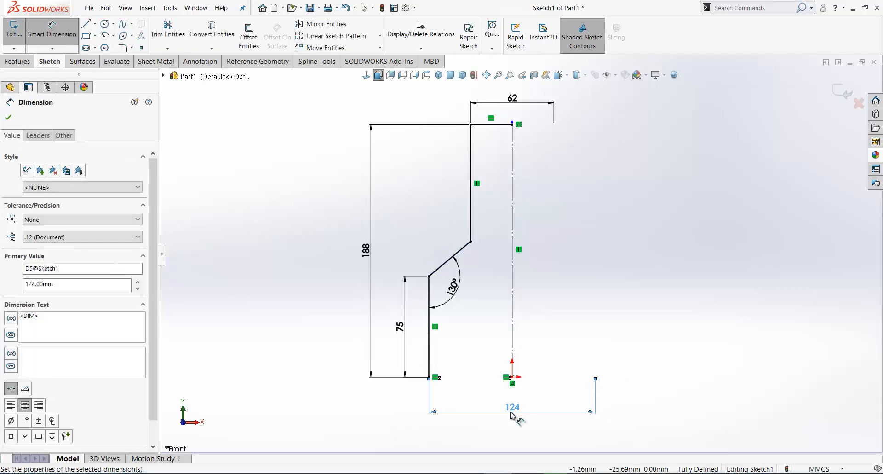
pyautogui.rightClick(572, 234)
pyautogui.click(599, 263)
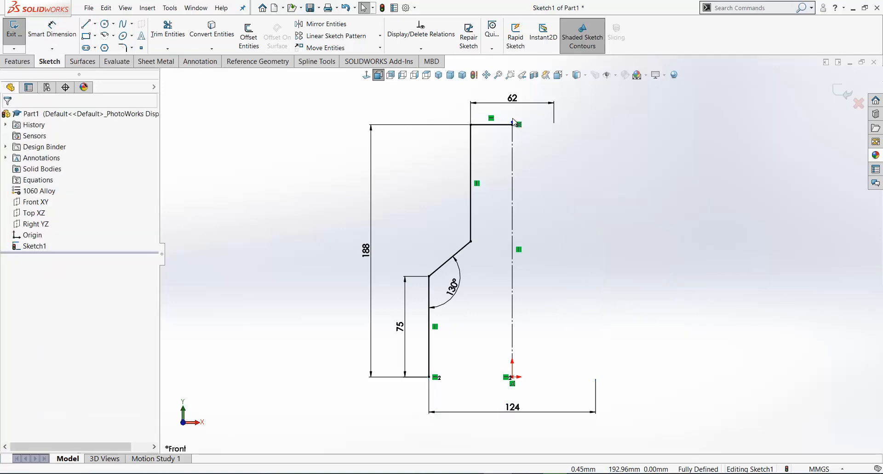
# Extend the centreline's upper endpoint a short distance above the profile's top line
pyautogui.moveTo(513, 125); pyautogui.dragTo(518, 92)
pyautogui.click(583, 204)
pyautogui.scroll(3, 652, 355)
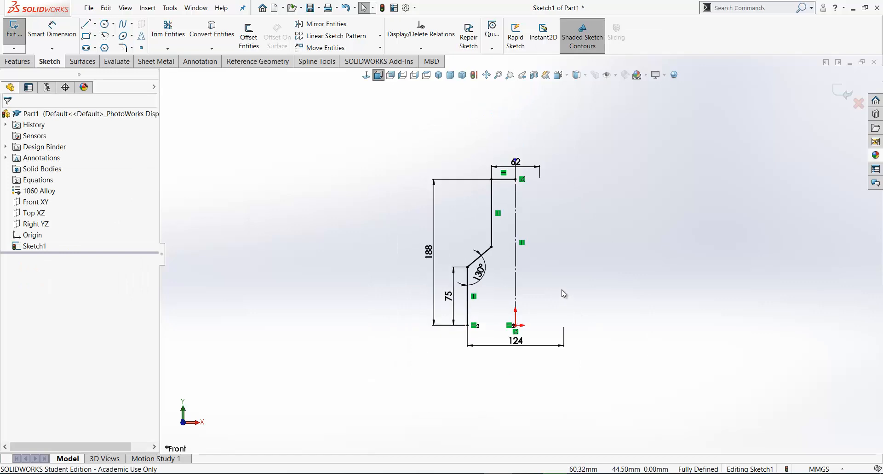
pyautogui.scroll(-3, 565, 295)
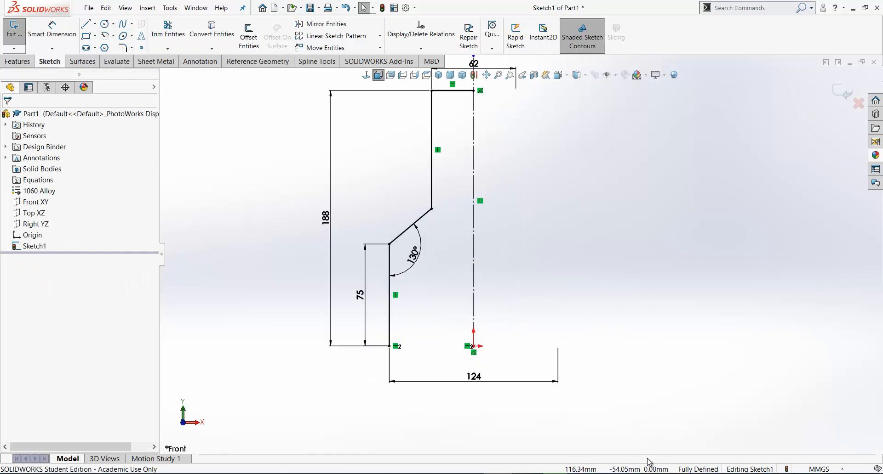
# Start a thin boss extrusion of the profile with the Mid Plane end condition and a depth of 50 mm
pyautogui.rightClick(199, 168)
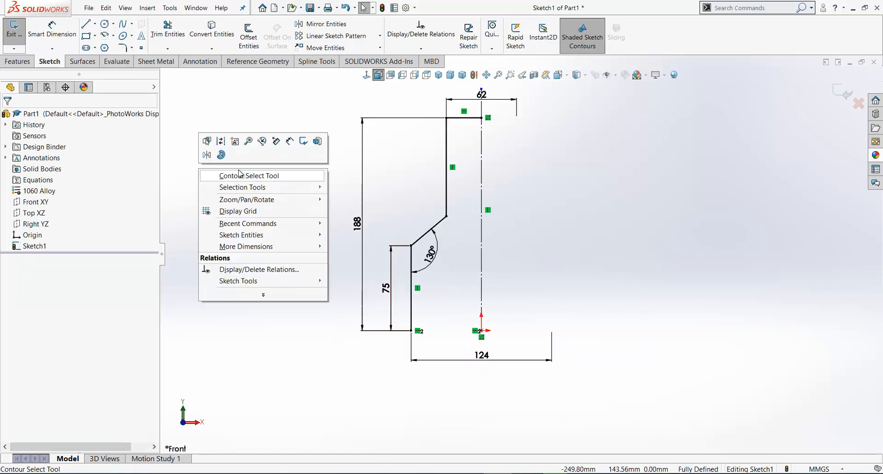
pyautogui.click(317, 142)
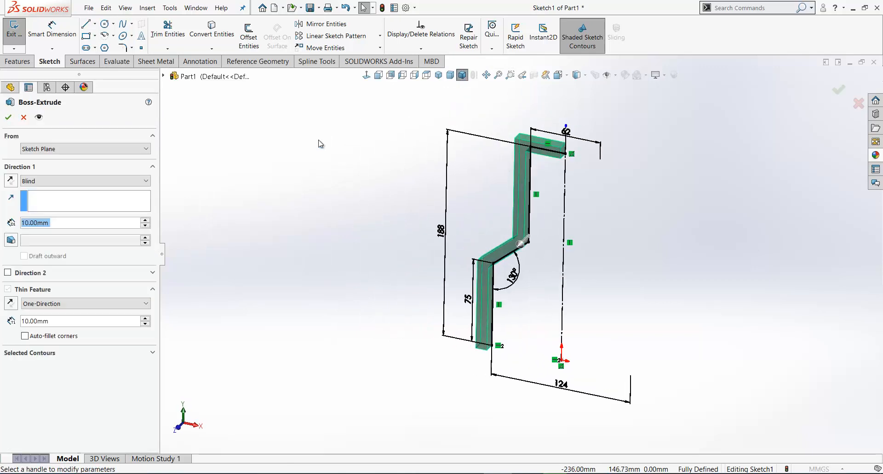
pyautogui.moveTo(694, 299)
pyautogui.mouseDown(button='middle')
pyautogui.moveTo(699, 276)
pyautogui.moveTo(635, 222)
pyautogui.mouseUp(button='middle')
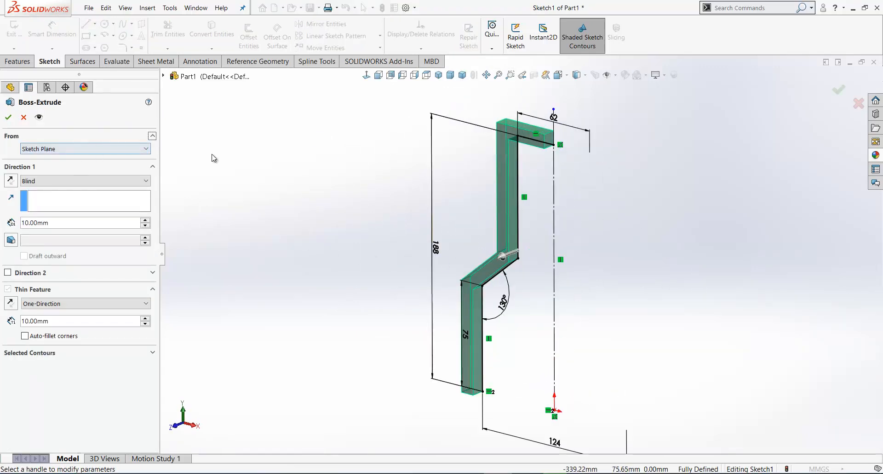
pyautogui.moveTo(396, 209); pyautogui.dragTo(368, 197, button='middle')
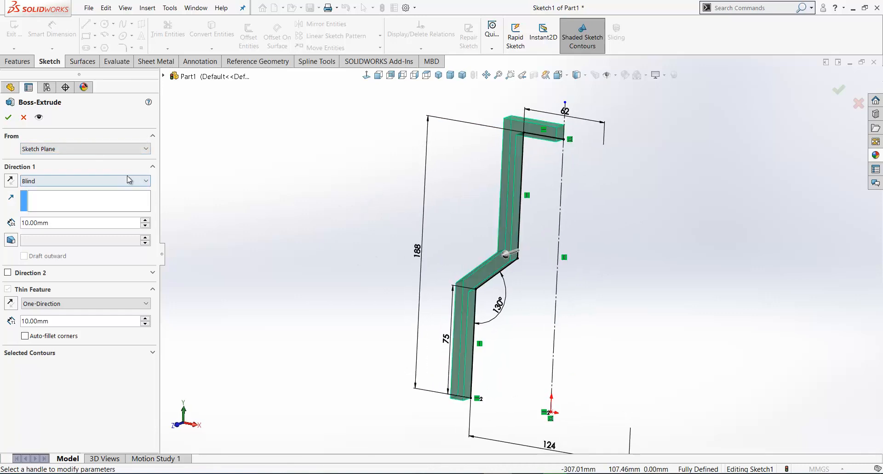
pyautogui.click(147, 182)
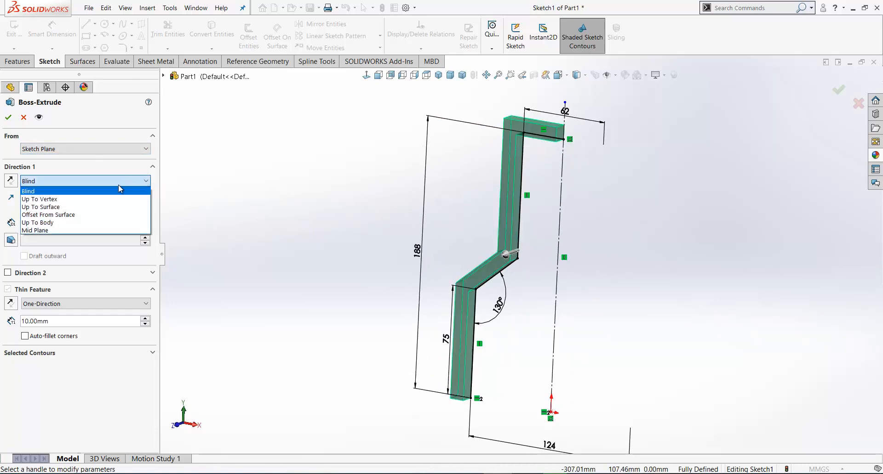
pyautogui.click(123, 231)
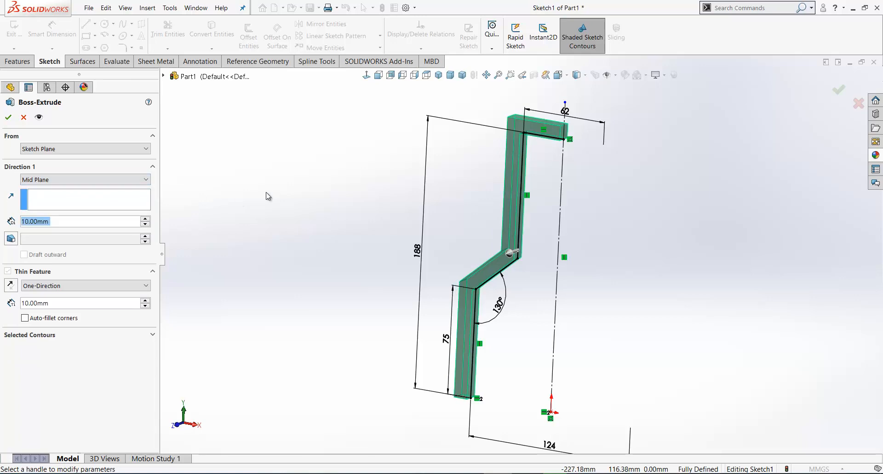
pyautogui.write('5')
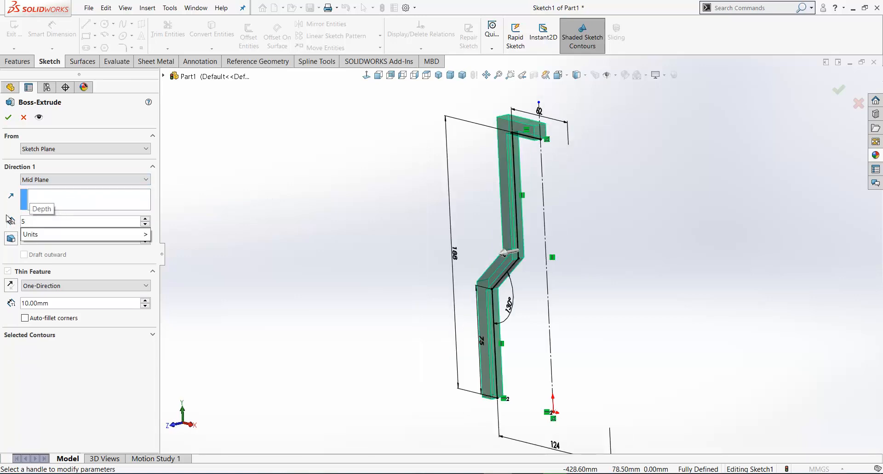
pyautogui.write('0')
pyautogui.press('Return')
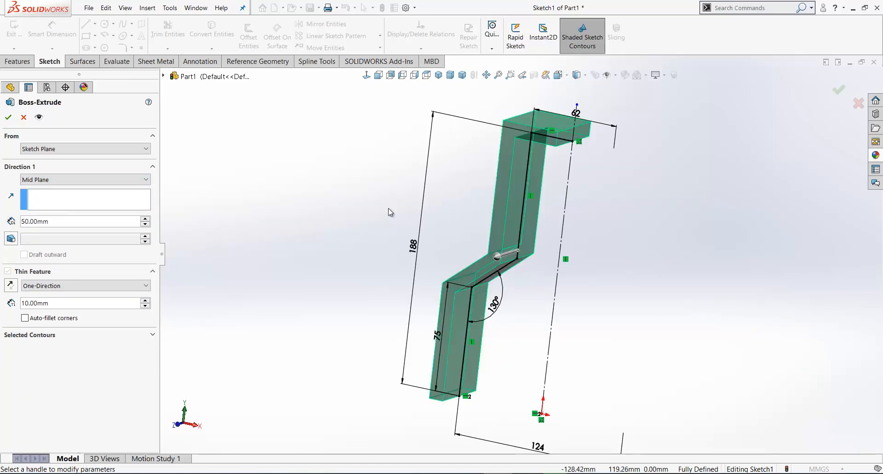
# Set the one-direction wall thickness of the thin extrusion to 12 mm
pyautogui.scroll(-1, 608, 213)
pyautogui.moveTo(607, 214); pyautogui.dragTo(597, 222, button='middle')
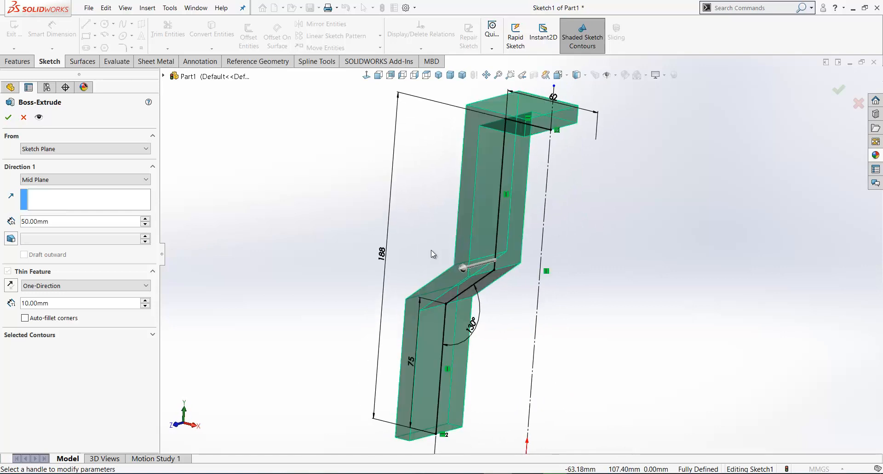
pyautogui.moveTo(358, 182); pyautogui.dragTo(388, 165, button='middle')
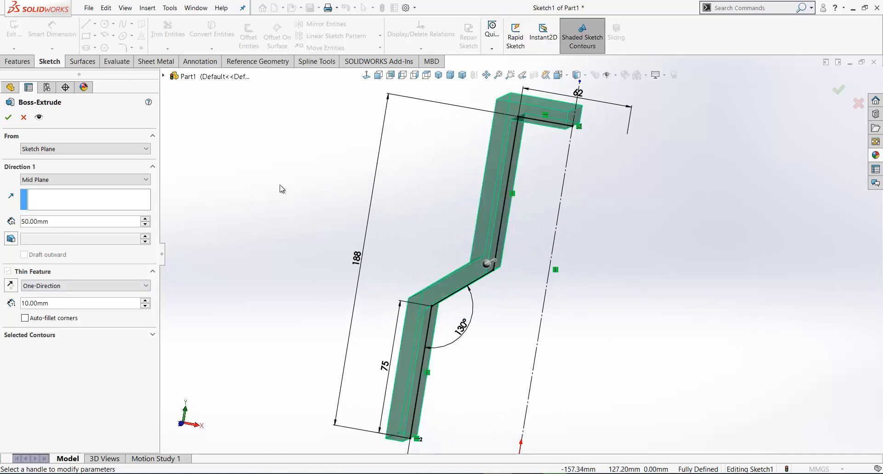
pyautogui.moveTo(269, 217); pyautogui.dragTo(281, 212, button='middle')
pyautogui.moveTo(60, 305); pyautogui.dragTo(11, 303)
pyautogui.write('12')
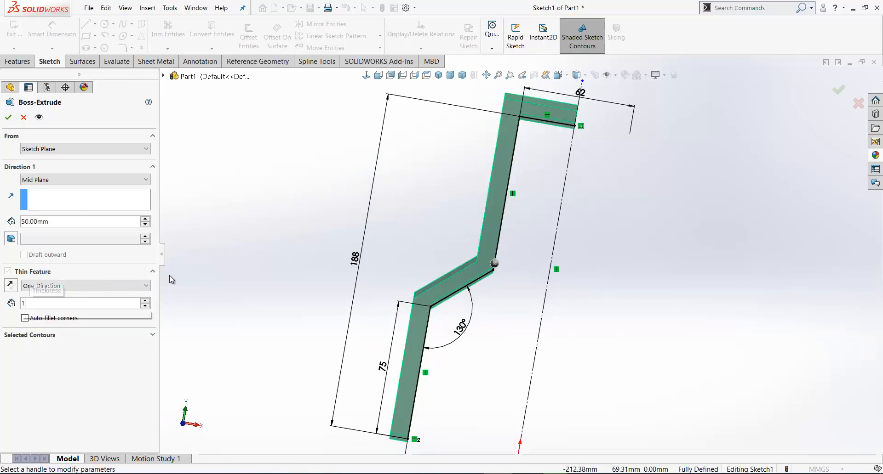
pyautogui.press('Return')
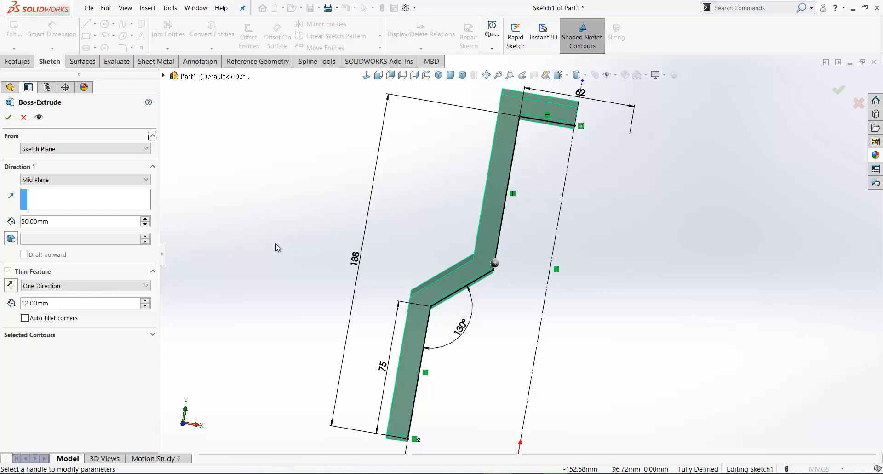
pyautogui.moveTo(277, 240); pyautogui.dragTo(266, 249, button='middle')
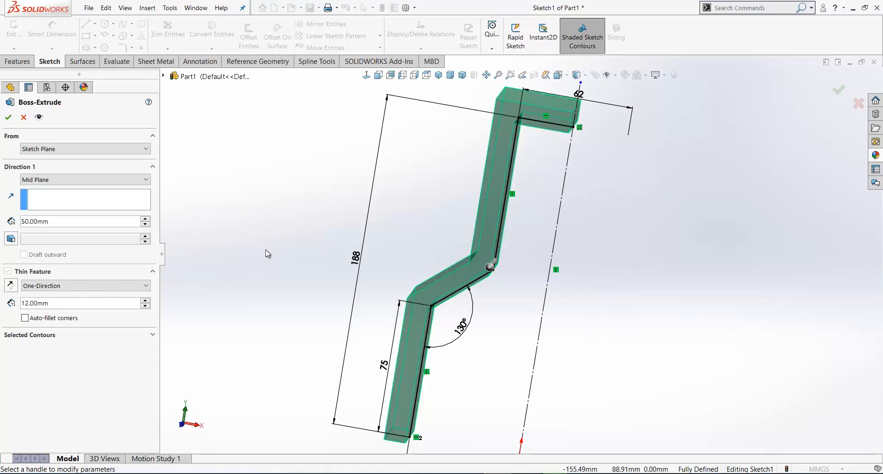
# Flip the wall thickness to the inner side of the profile and back to the outer side
pyautogui.click(10, 285)
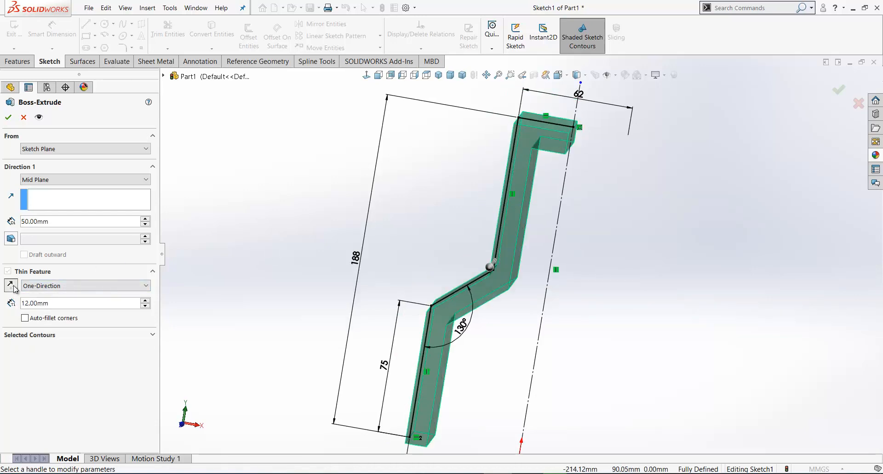
pyautogui.moveTo(183, 314); pyautogui.dragTo(187, 302, button='middle')
pyautogui.click(10, 285)
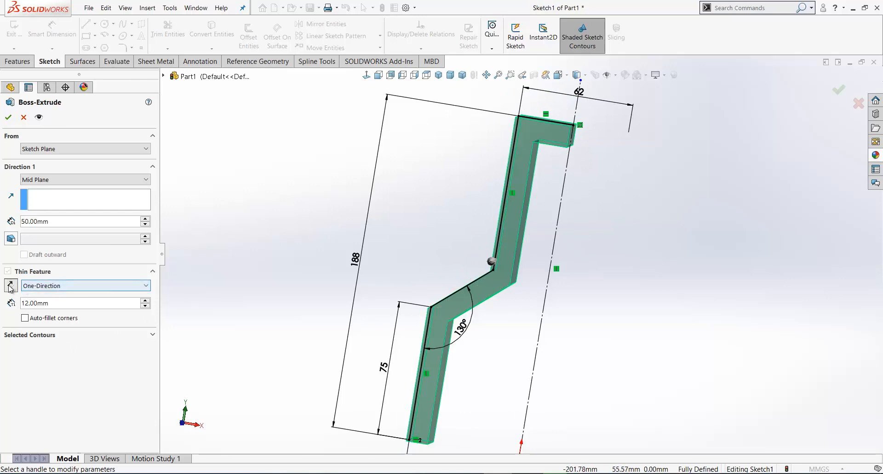
pyautogui.moveTo(310, 269); pyautogui.dragTo(132, 318, button='middle')
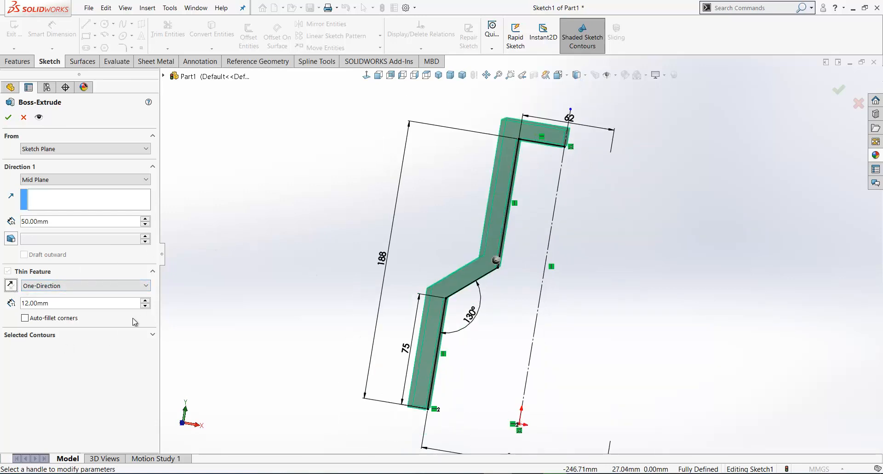
# Enable auto-fillet corners with a 12 mm radius and complete the thin extrusion
pyautogui.click(24, 318)
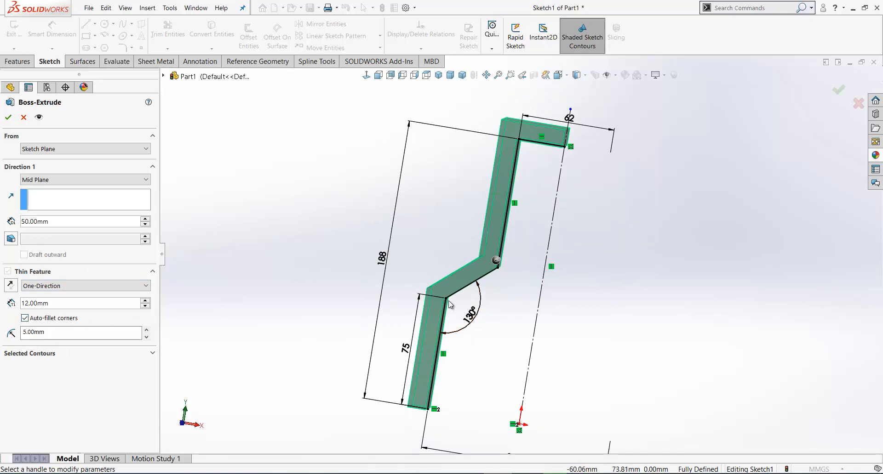
pyautogui.click(25, 339)
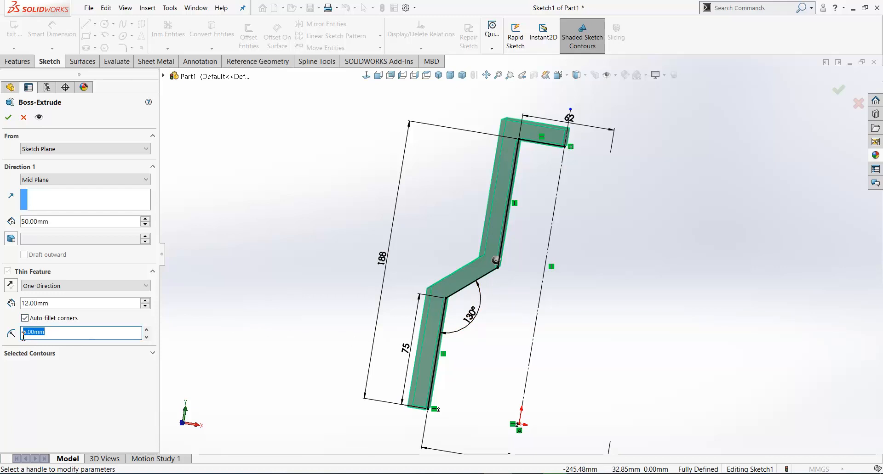
pyautogui.press('Return')
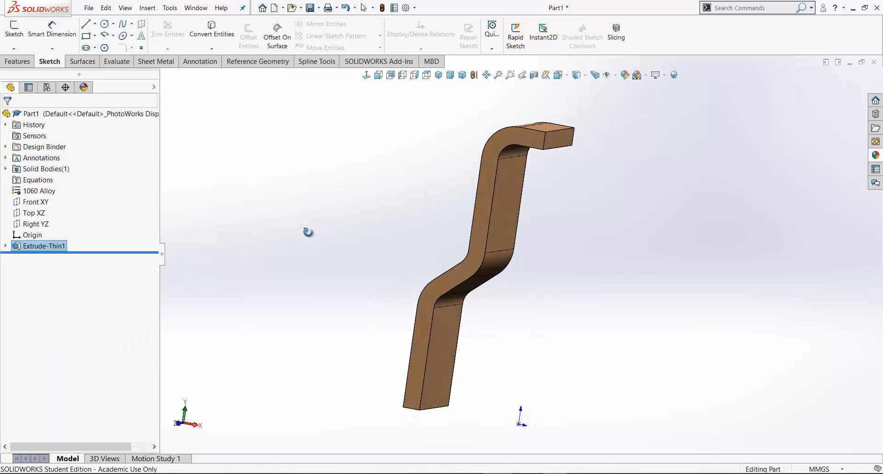
pyautogui.moveTo(262, 237)
pyautogui.mouseDown(button='middle')
pyautogui.moveTo(269, 244)
pyautogui.moveTo(248, 250)
pyautogui.mouseUp(button='middle')
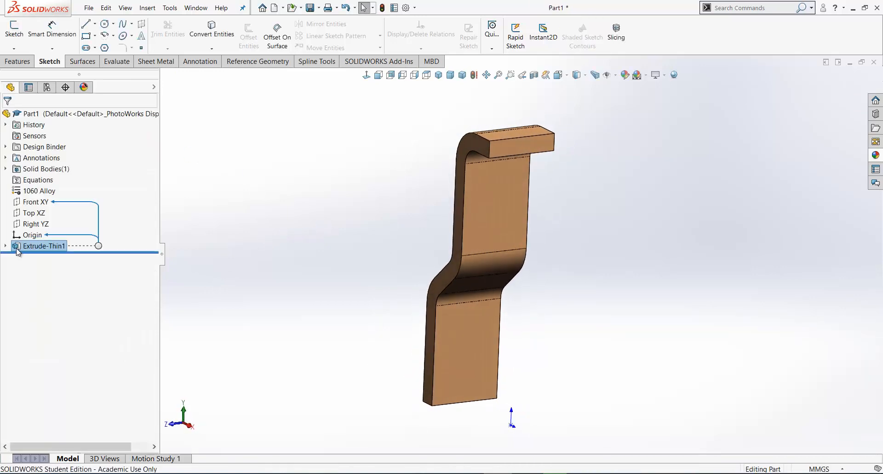
# Review the extrusion's profile sketch and its thin-feature corner fillet settings, and close both without changes
pyautogui.click(6, 247)
pyautogui.click(46, 258)
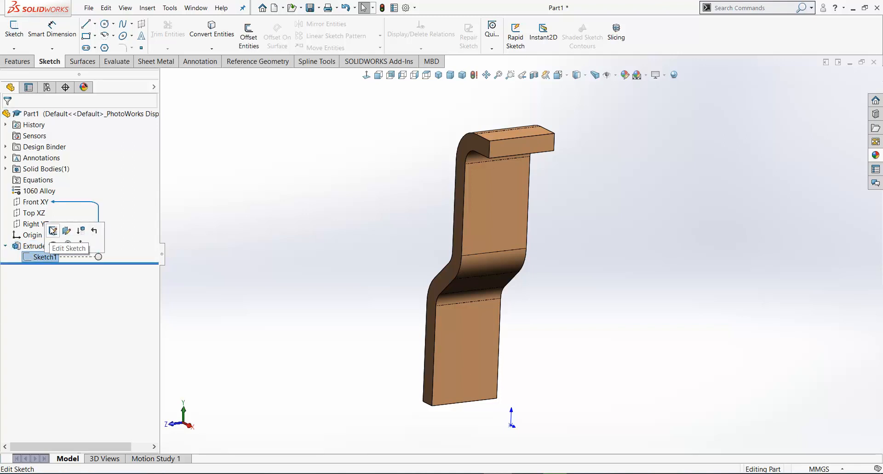
pyautogui.click(51, 230)
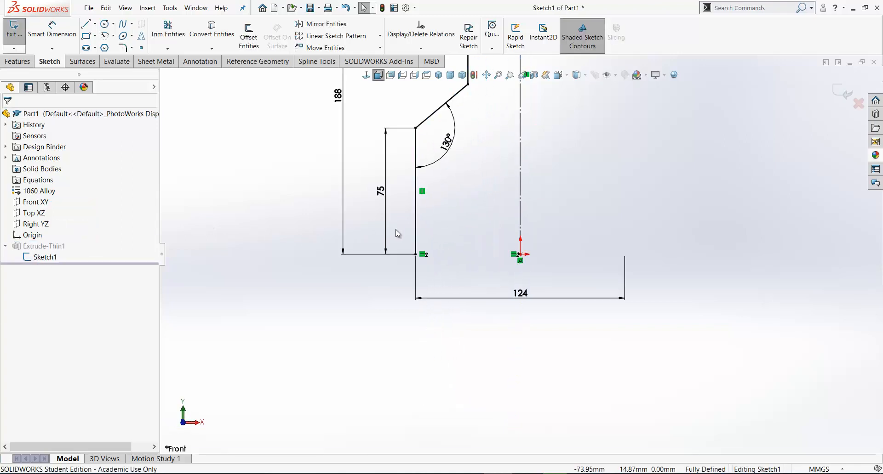
pyautogui.press('f')
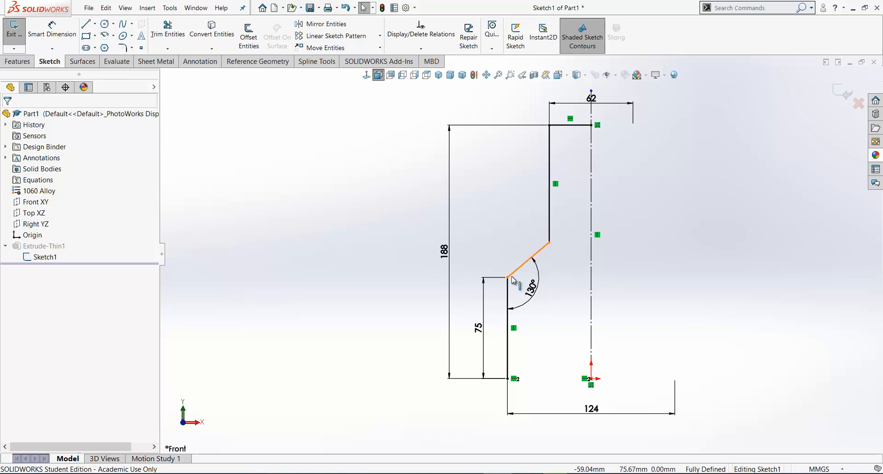
pyautogui.click(841, 92)
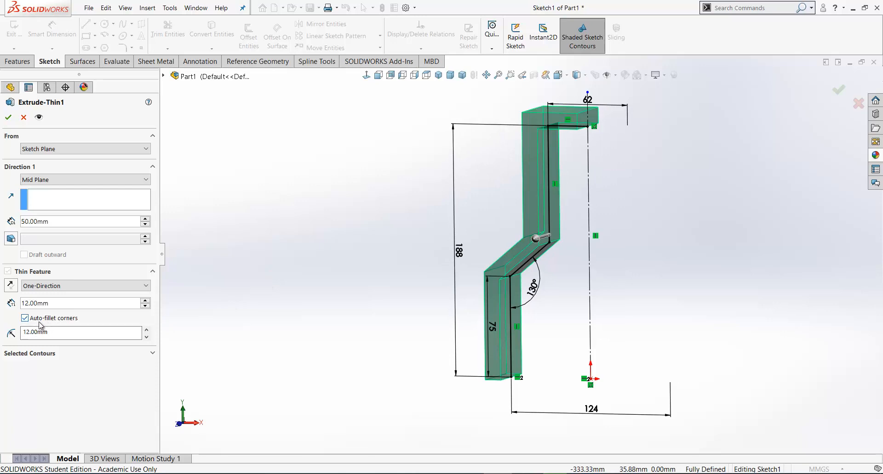
pyautogui.click(8, 117)
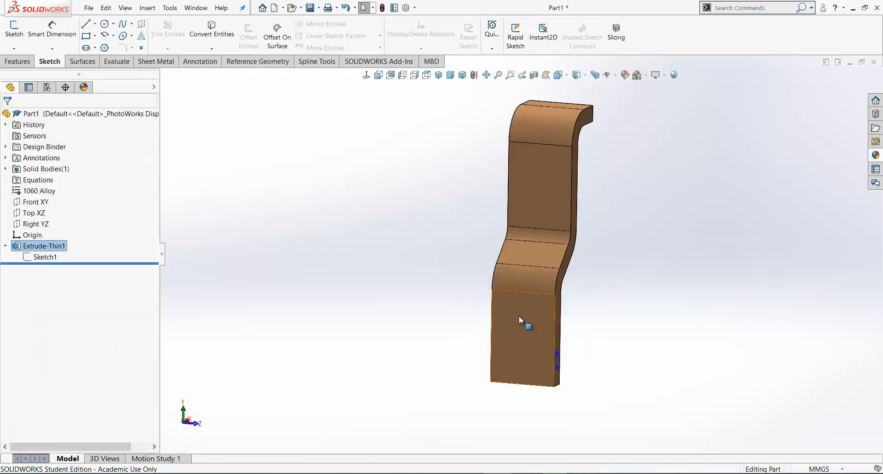
# Start a sketch on the outer face of the lower leg and draw a vertical centreline about 186 mm long up from the origin
pyautogui.click(520, 316)
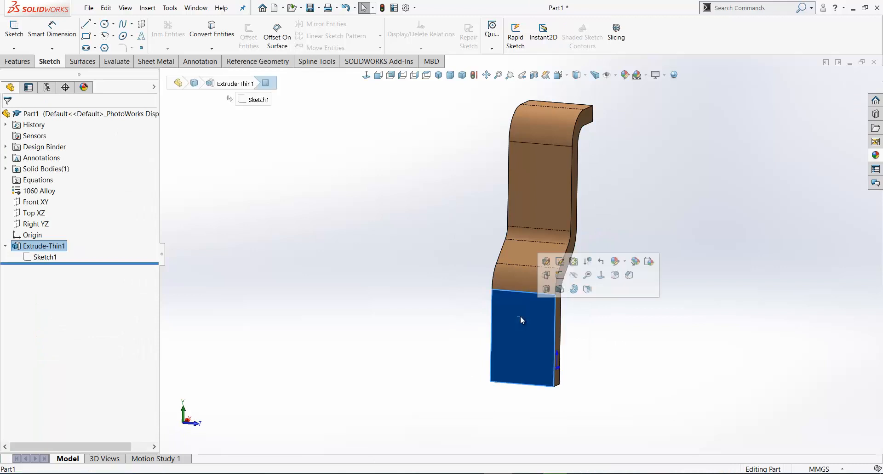
pyautogui.click(560, 276)
pyautogui.moveTo(647, 270)
pyautogui.mouseDown(button='right')
pyautogui.moveTo(649, 232)
pyautogui.moveTo(630, 264)
pyautogui.moveTo(598, 269)
pyautogui.mouseUp(button='right')
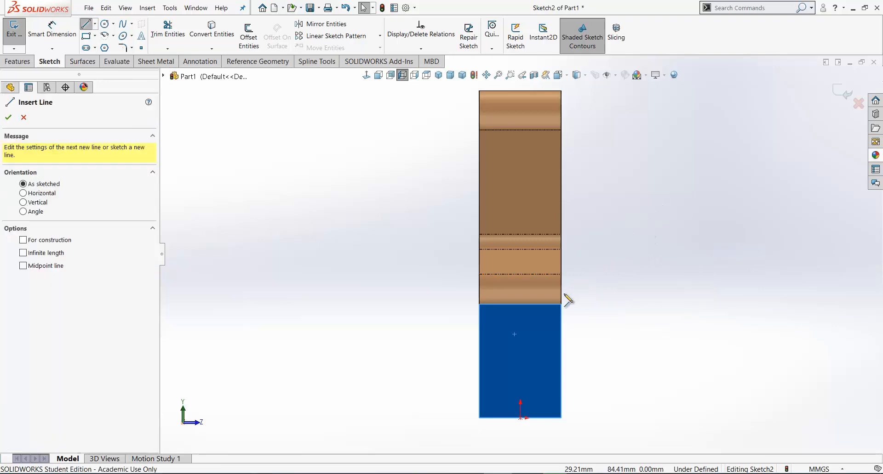
pyautogui.click(520, 418)
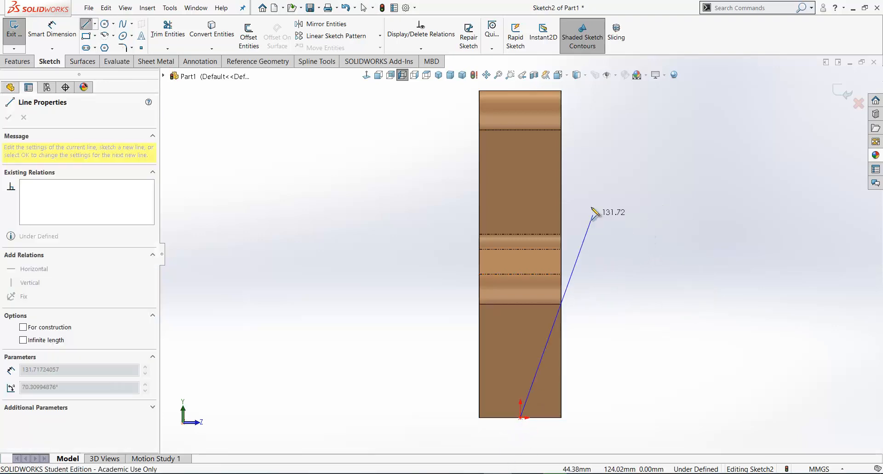
pyautogui.click(521, 116)
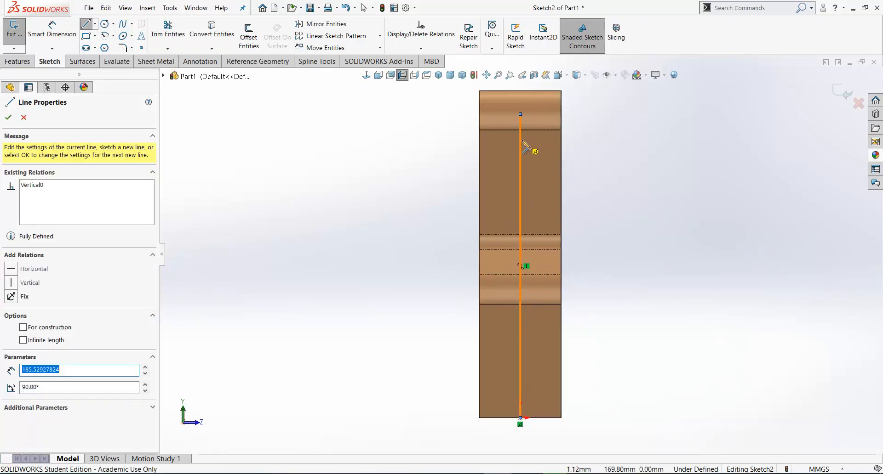
pyautogui.press('Escape')
pyautogui.press('Escape')
# Sketch a circle of about 19 mm radius centred on the centreline, about 148 mm above the origin
pyautogui.moveTo(327, 208); pyautogui.dragTo(460, 205, button='right')
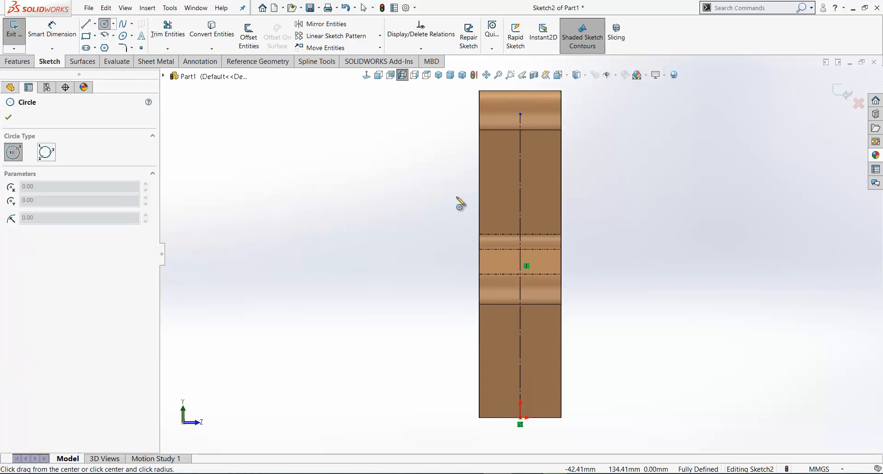
pyautogui.click(520, 176)
pyautogui.click(550, 176)
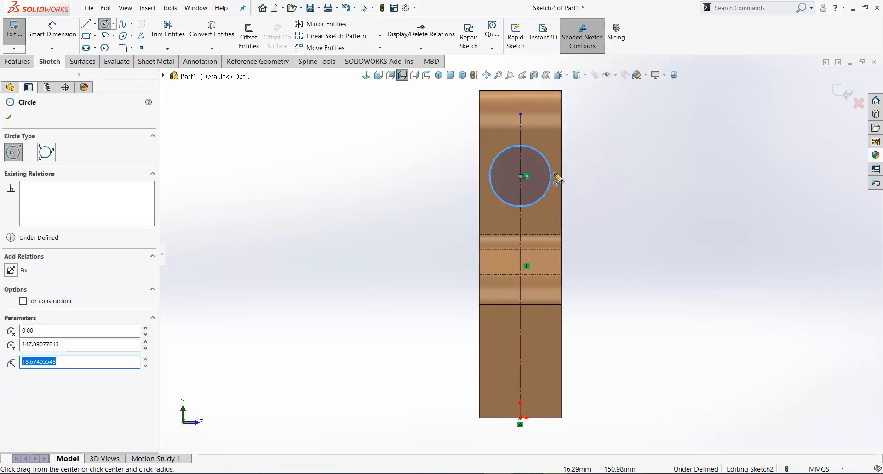
# Dimension the circle's diameter as 38 mm, with the dimension placed beside its upper edge
pyautogui.moveTo(603, 184); pyautogui.dragTo(600, 132, button='right')
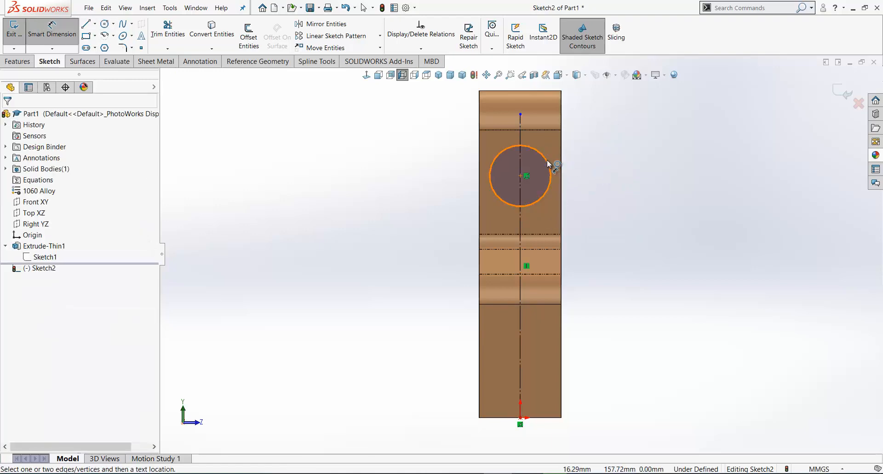
pyautogui.click(548, 164)
pyautogui.click(597, 130)
pyautogui.write('38')
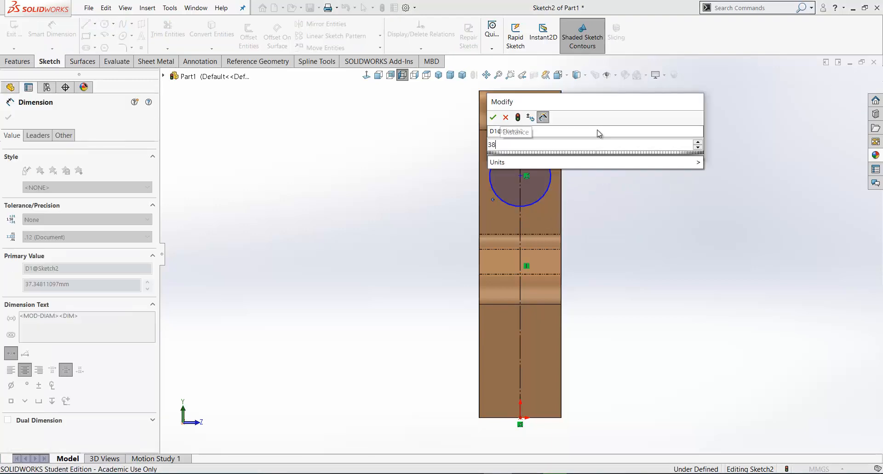
pyautogui.click(493, 118)
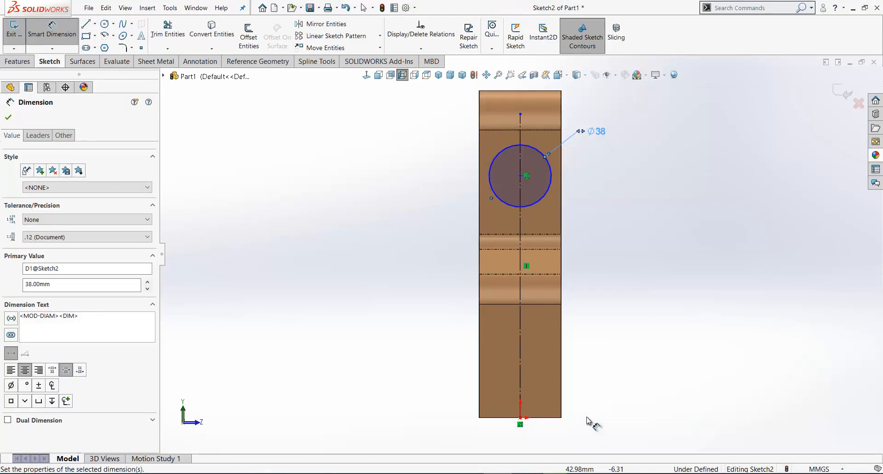
# Dimension the circle's height above the lower leg's bottom edge as 138 mm
pyautogui.click(547, 418)
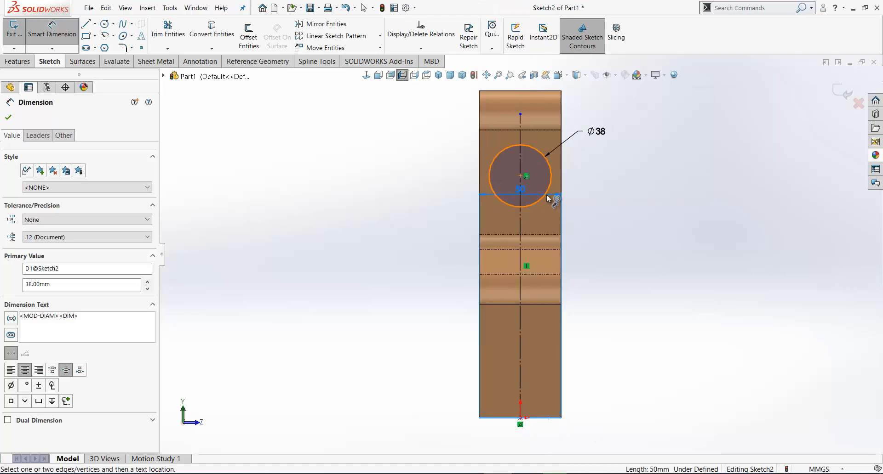
pyautogui.click(546, 194)
pyautogui.click(608, 211)
pyautogui.write('138')
pyautogui.press('Return')
# Start a boss extrusion of the circle with a 6 mm blind depth away from the part, and enable a second direction
pyautogui.moveTo(394, 272)
pyautogui.mouseDown(button='middle')
pyautogui.moveTo(317, 254)
pyautogui.moveTo(255, 255)
pyautogui.moveTo(297, 258)
pyautogui.moveTo(317, 281)
pyautogui.moveTo(308, 275)
pyautogui.mouseUp(button='middle')
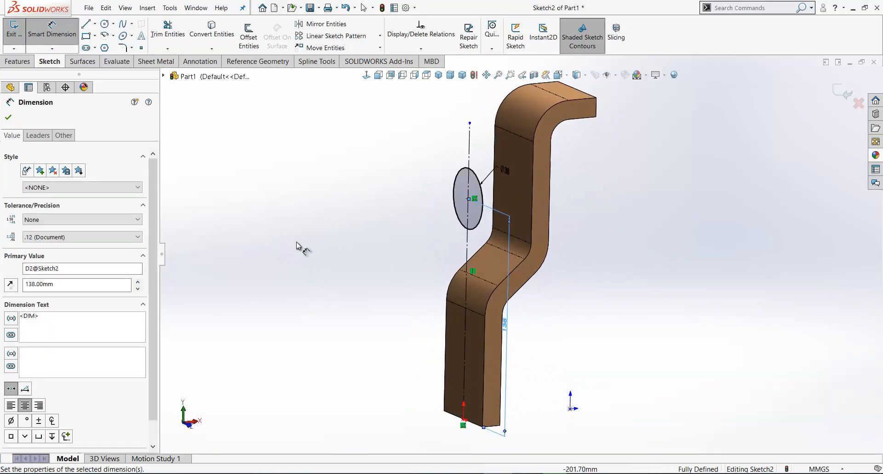
pyautogui.click(18, 62)
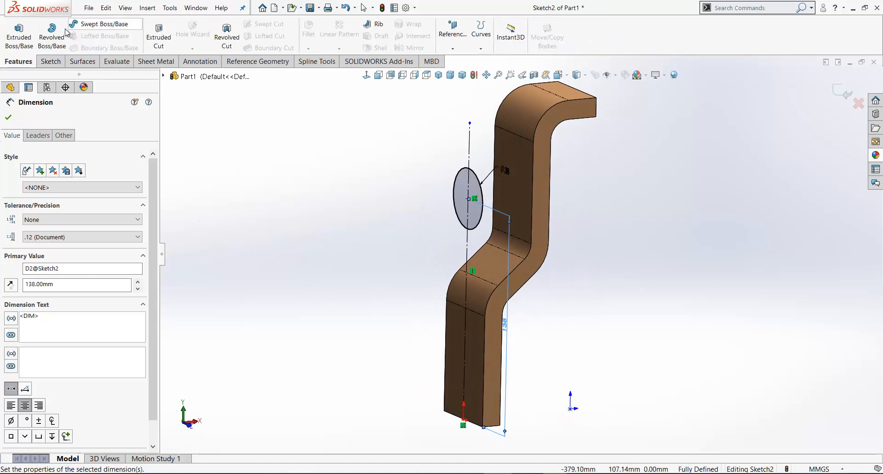
pyautogui.moveTo(392, 208); pyautogui.dragTo(332, 217, button='middle')
pyautogui.moveTo(605, 239); pyautogui.dragTo(620, 234, button='middle')
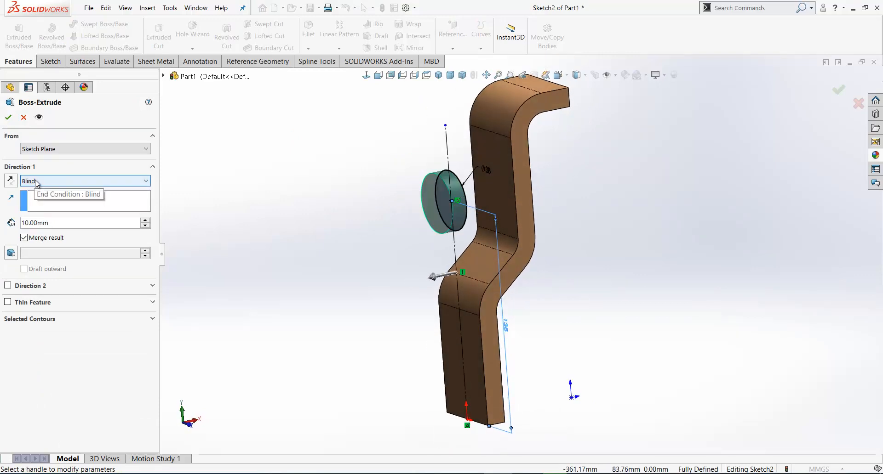
pyautogui.click(56, 224)
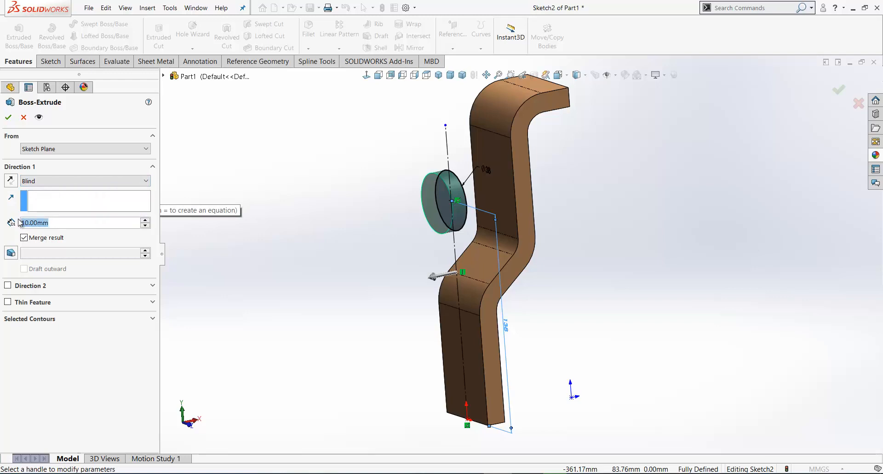
pyautogui.moveTo(556, 293); pyautogui.dragTo(521, 304, button='middle')
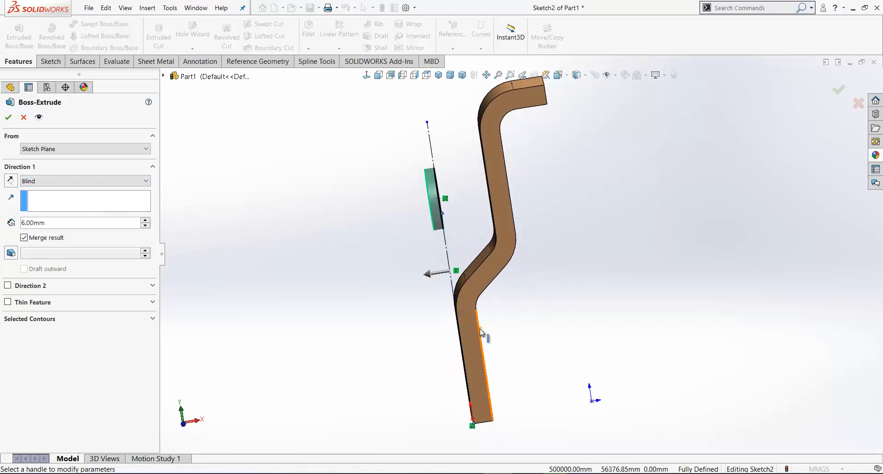
pyautogui.moveTo(480, 333); pyautogui.dragTo(496, 332, button='middle')
pyautogui.click(8, 286)
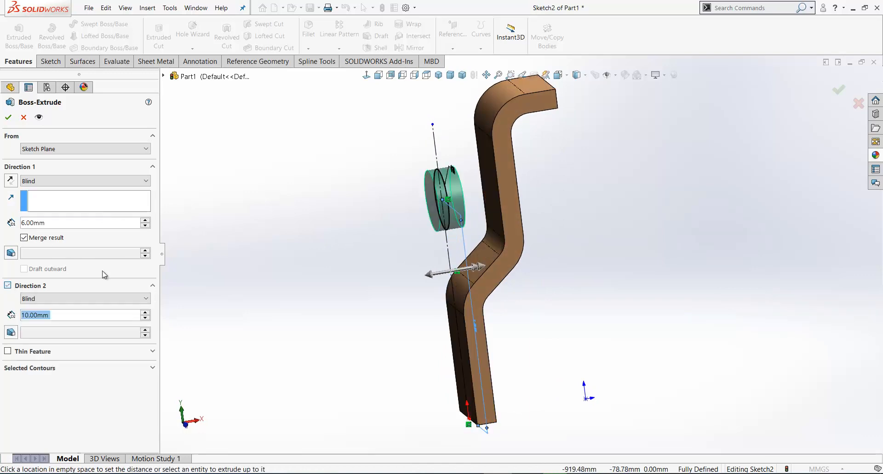
pyautogui.moveTo(260, 270); pyautogui.dragTo(294, 268, button='middle')
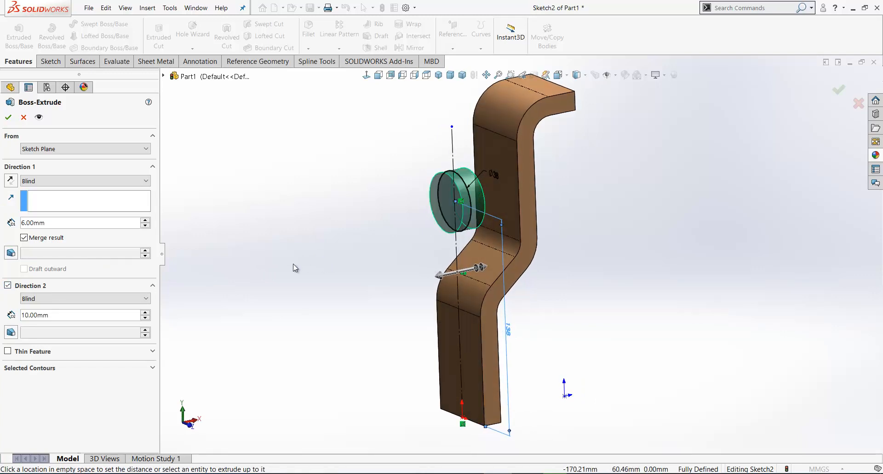
# Try the Up To Next end condition for the extrusion's second direction
pyautogui.click(146, 300)
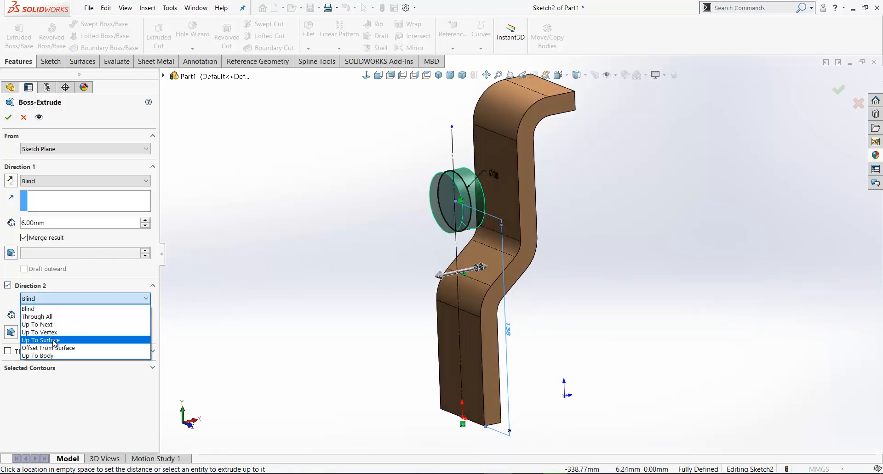
pyautogui.click(51, 325)
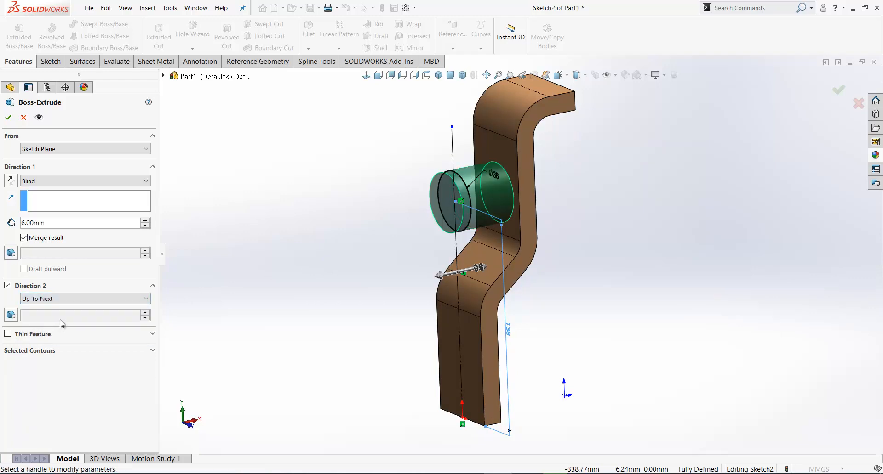
pyautogui.moveTo(261, 245); pyautogui.dragTo(282, 222, button='middle')
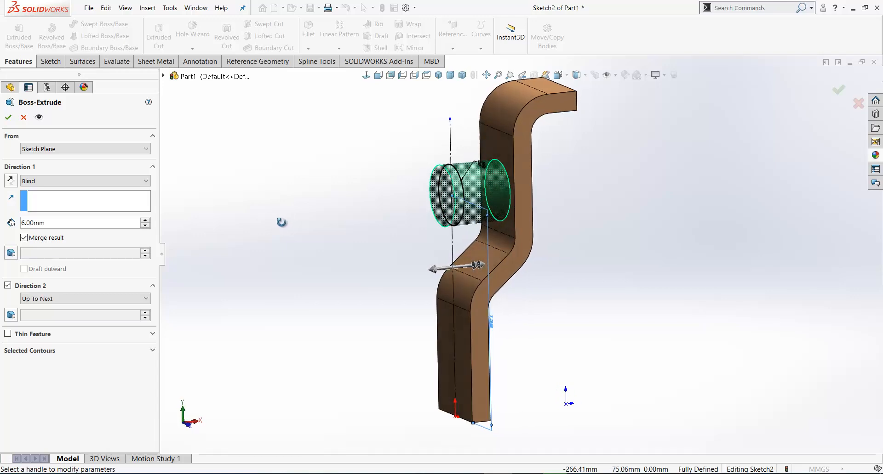
# Set the second direction to Up To Surface, ending at the upper leg's outer face, and finish the boss
pyautogui.click(135, 299)
pyautogui.click(69, 340)
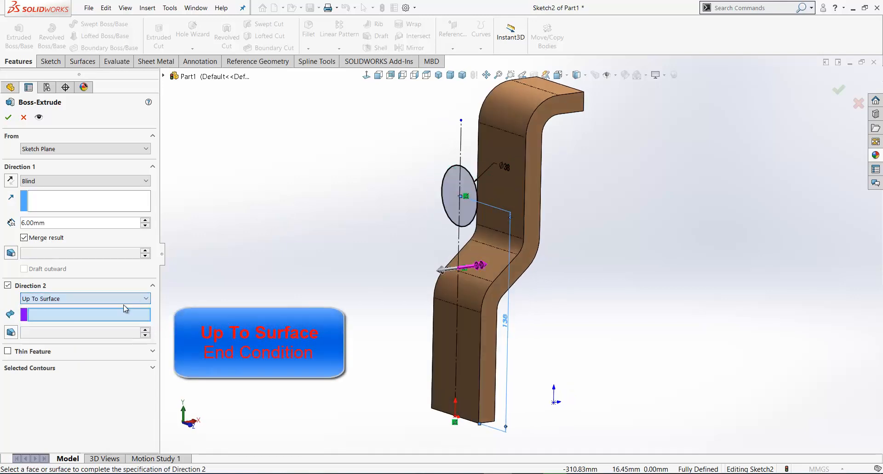
pyautogui.click(512, 193)
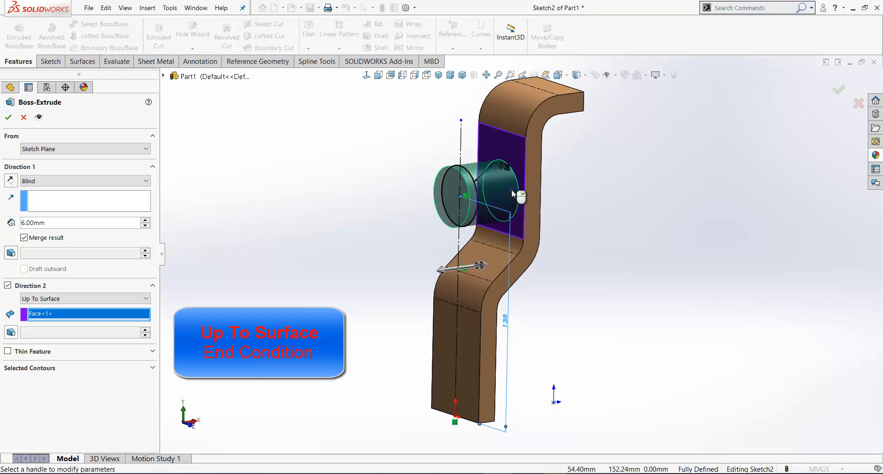
pyautogui.moveTo(386, 231)
pyautogui.mouseDown(button='middle')
pyautogui.moveTo(337, 242)
pyautogui.moveTo(376, 228)
pyautogui.moveTo(372, 240)
pyautogui.moveTo(381, 240)
pyautogui.mouseUp(button='middle')
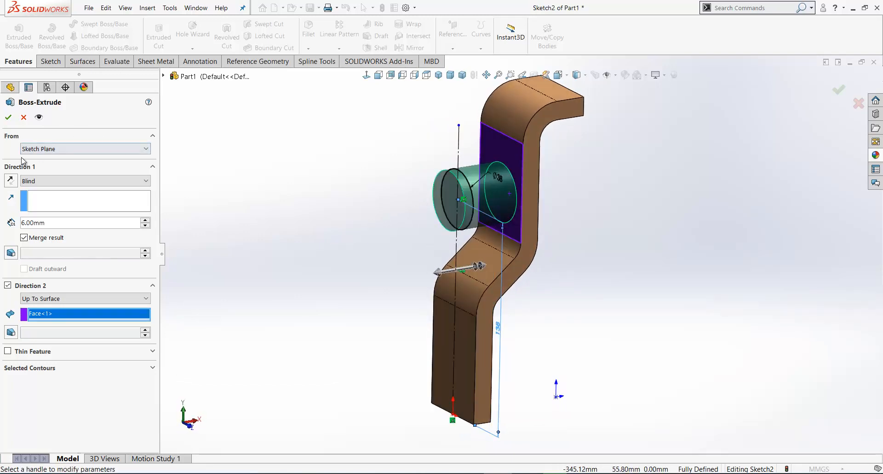
pyautogui.click(8, 117)
# Start a sketch on the lower leg's outer face and draw a vertical line about 46 mm long up from the boss's centre
pyautogui.click(456, 334)
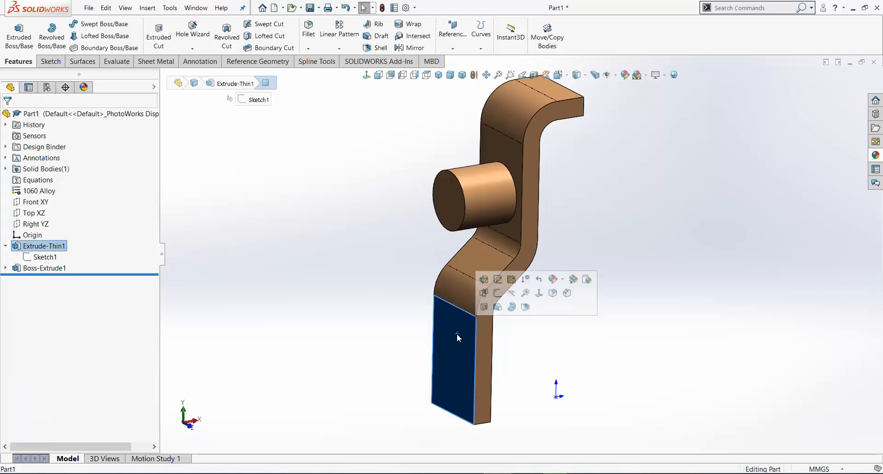
pyautogui.click(498, 294)
pyautogui.moveTo(584, 297)
pyautogui.mouseDown(button='right')
pyautogui.moveTo(586, 270)
pyautogui.moveTo(569, 289)
pyautogui.moveTo(531, 297)
pyautogui.mouseUp(button='right')
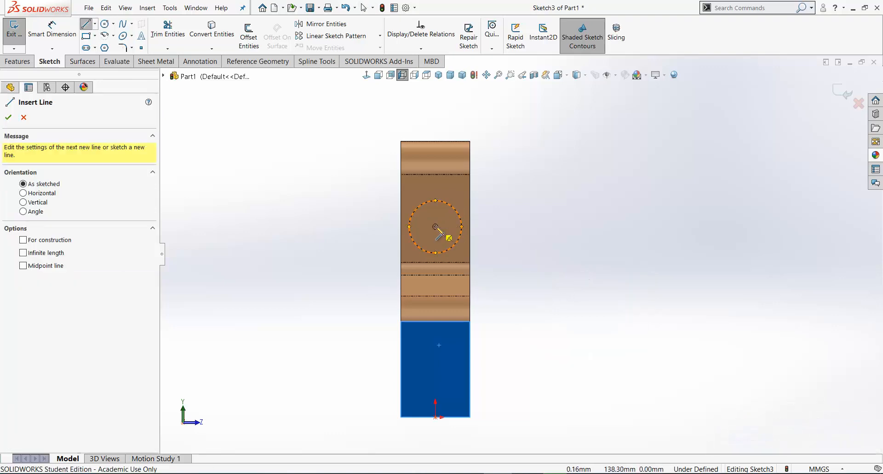
pyautogui.moveTo(434, 226)
pyautogui.mouseDown()
pyautogui.moveTo(457, 167)
pyautogui.moveTo(437, 167)
pyautogui.mouseUp()
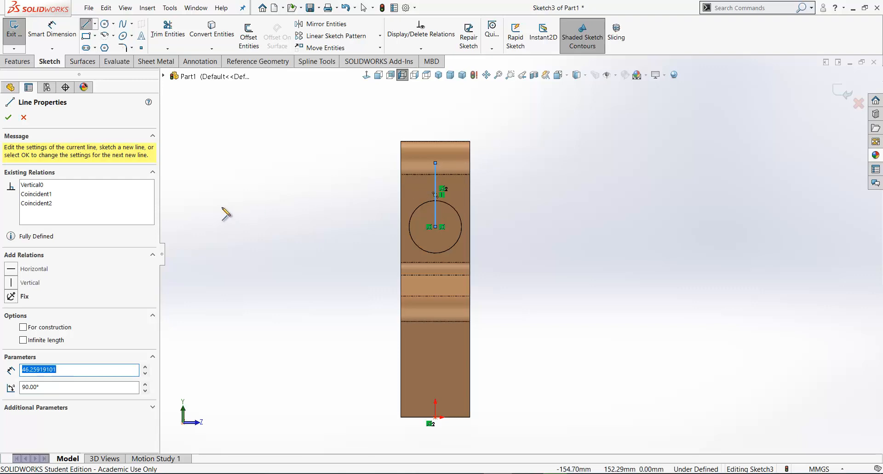
# Dimension the vertical line's length as 44 mm
pyautogui.moveTo(333, 231); pyautogui.dragTo(341, 177, button='right')
pyautogui.click(434, 185)
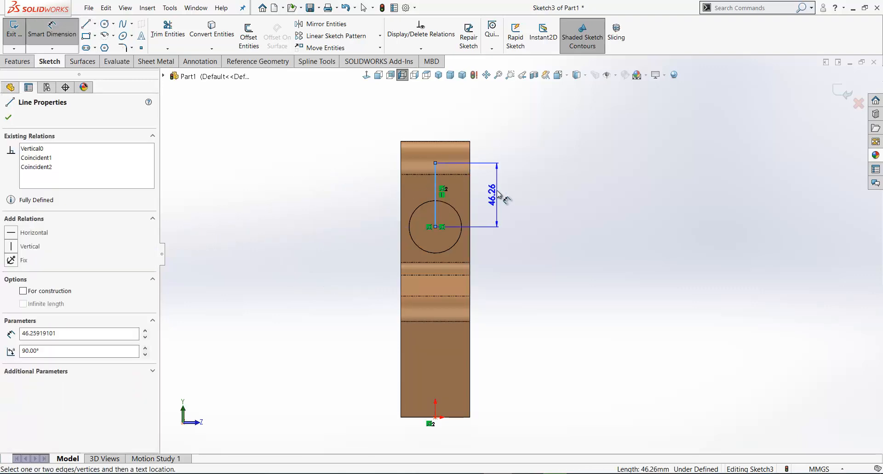
pyautogui.click(496, 195)
pyautogui.write('44')
pyautogui.press('Return')
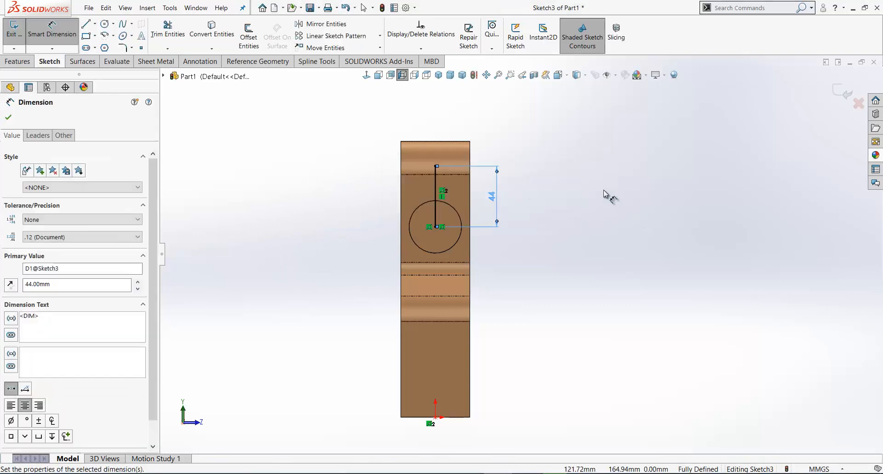
# Start a thin boss extrusion of the vertical line and reverse its direction towards the upper leg
pyautogui.moveTo(601, 189); pyautogui.dragTo(538, 199, button='middle')
pyautogui.scroll(-1, 538, 198)
pyautogui.rightClick(203, 151)
pyautogui.click(323, 124)
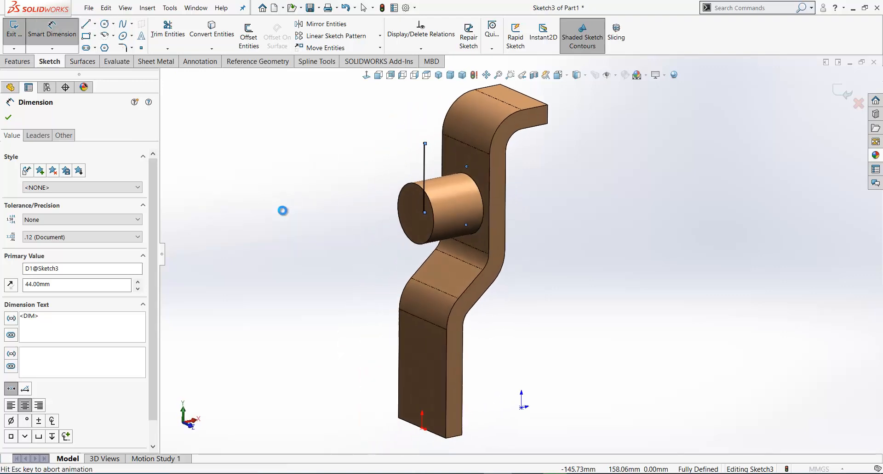
pyautogui.scroll(-2, 566, 165)
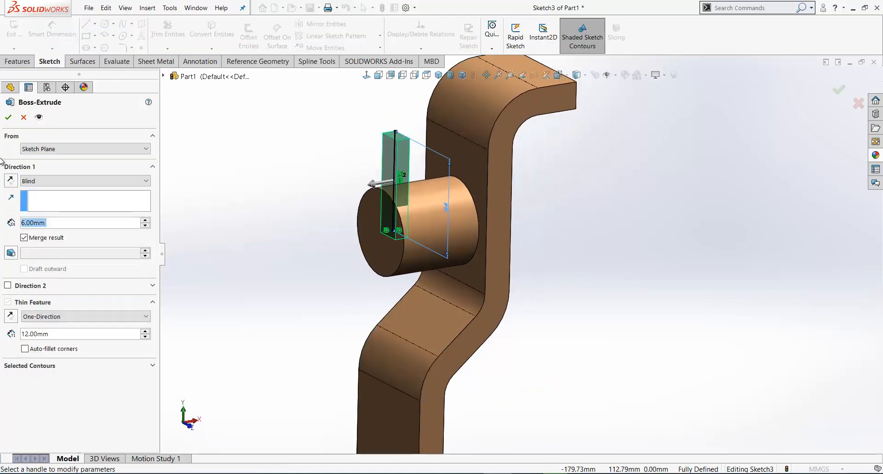
pyautogui.click(12, 181)
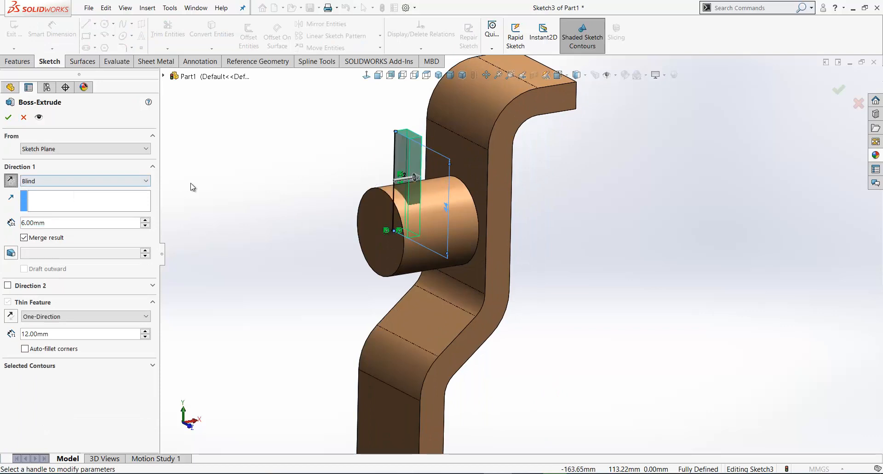
pyautogui.moveTo(275, 191); pyautogui.dragTo(245, 195, button='middle')
pyautogui.moveTo(299, 175); pyautogui.dragTo(286, 165, button='middle')
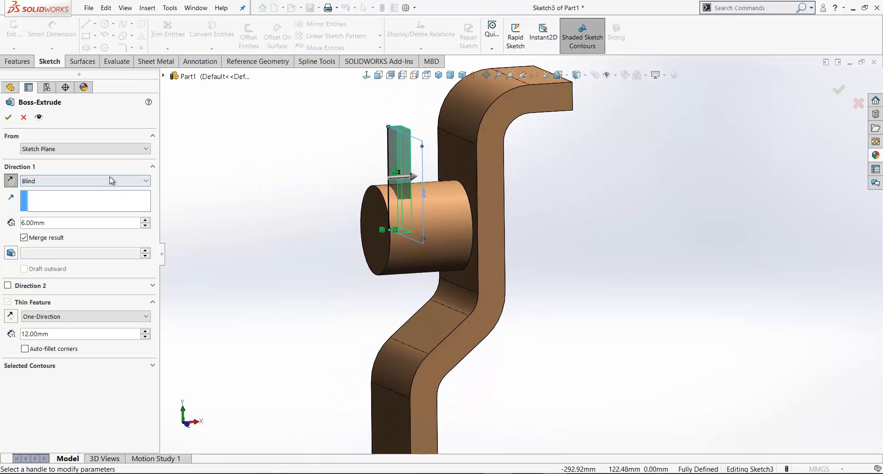
# Set the thin extrusion's end condition to Up To Next so it ends at the upper leg
pyautogui.click(143, 181)
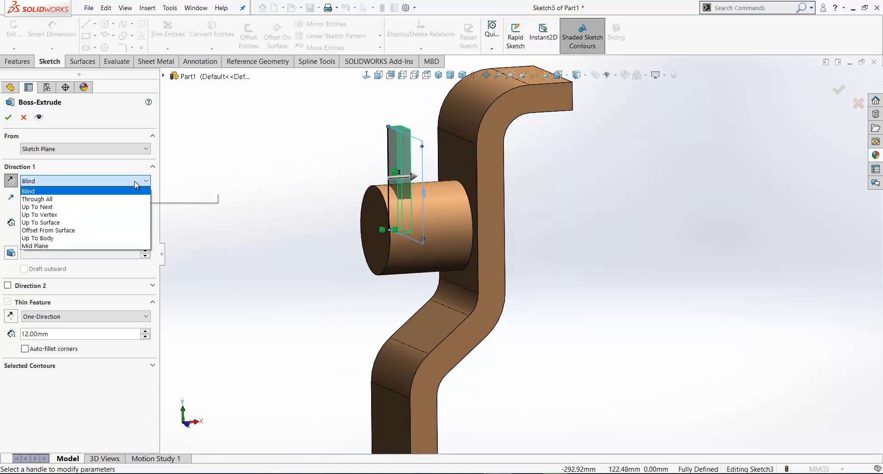
pyautogui.click(54, 207)
pyautogui.scroll(-2, 516, 160)
pyautogui.scroll(-1, 516, 161)
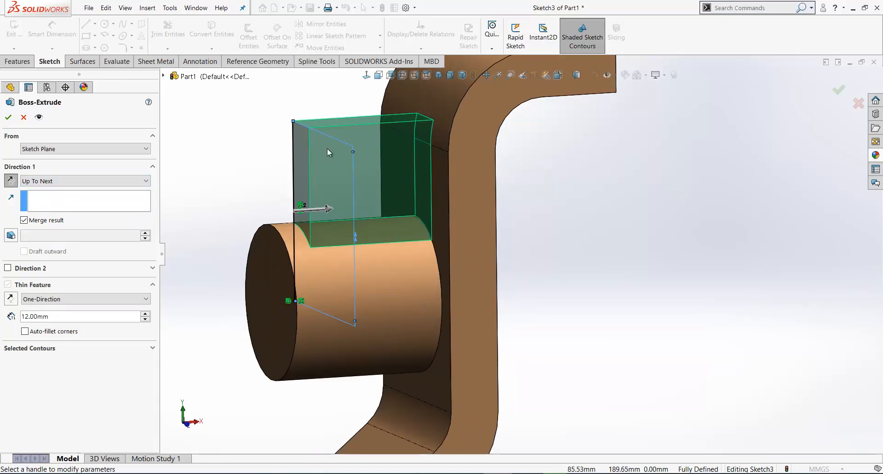
# Make the thin feature Mid-Plane with a 12 mm thickness and finish the rib above the cylindrical boss
pyautogui.scroll(2, 233, 182)
pyautogui.moveTo(233, 181); pyautogui.dragTo(292, 170, button='middle')
pyautogui.moveTo(266, 200)
pyautogui.mouseDown(button='middle')
pyautogui.moveTo(274, 205)
pyautogui.moveTo(259, 213)
pyautogui.mouseUp(button='middle')
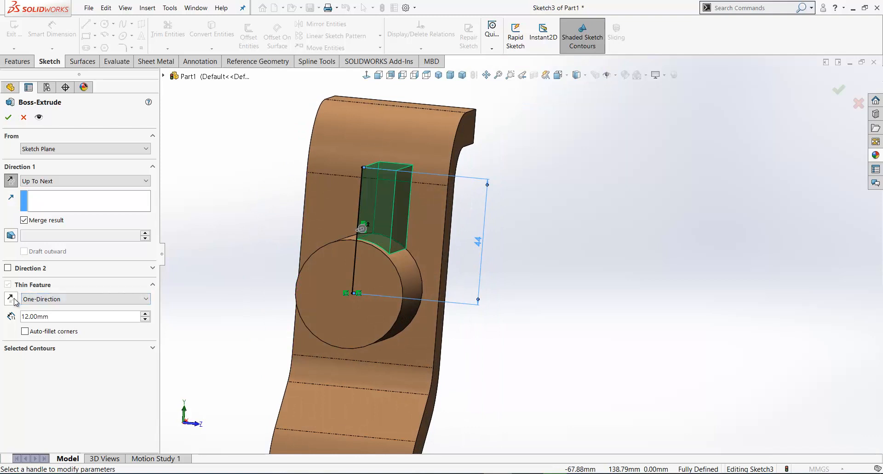
pyautogui.click(121, 299)
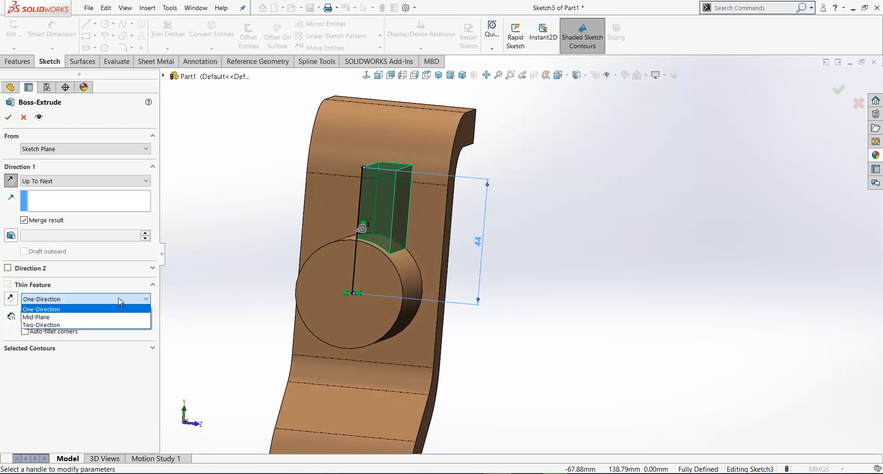
pyautogui.click(45, 318)
pyautogui.moveTo(223, 240)
pyautogui.mouseDown(button='middle')
pyautogui.moveTo(256, 211)
pyautogui.moveTo(195, 248)
pyautogui.mouseUp(button='middle')
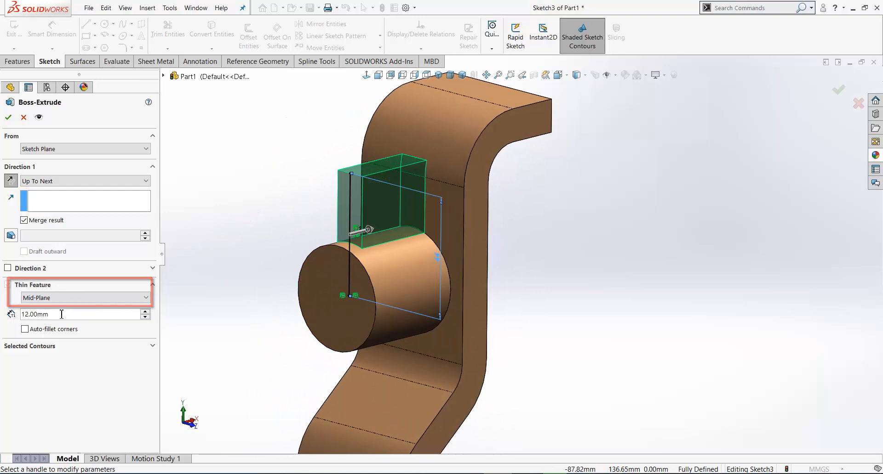
pyautogui.moveTo(265, 238); pyautogui.dragTo(263, 222, button='middle')
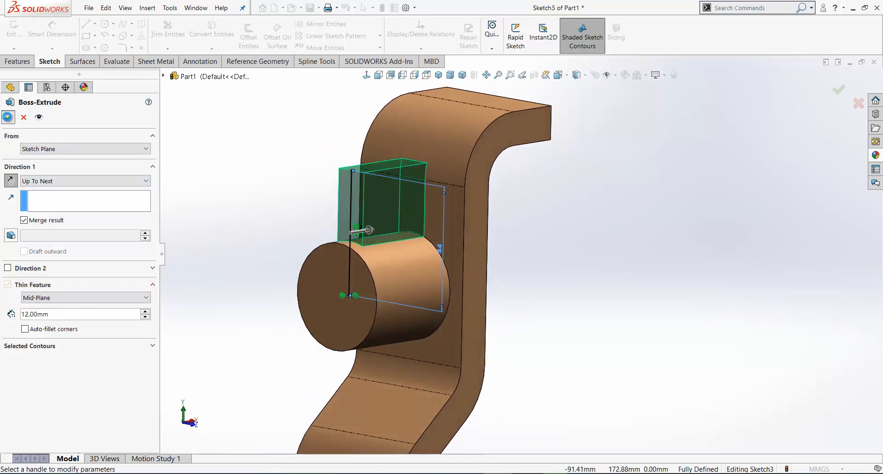
pyautogui.click(8, 118)
# Fillet the rib's outer top edge with a 12 mm radius
pyautogui.moveTo(288, 215)
pyautogui.mouseDown(button='middle')
pyautogui.moveTo(316, 194)
pyautogui.moveTo(340, 195)
pyautogui.moveTo(288, 205)
pyautogui.moveTo(250, 235)
pyautogui.moveTo(283, 225)
pyautogui.mouseUp(button='middle')
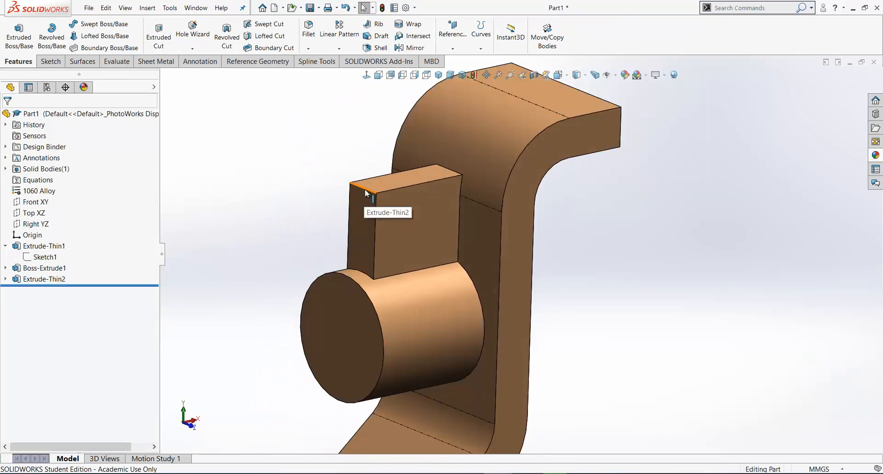
pyautogui.click(366, 190)
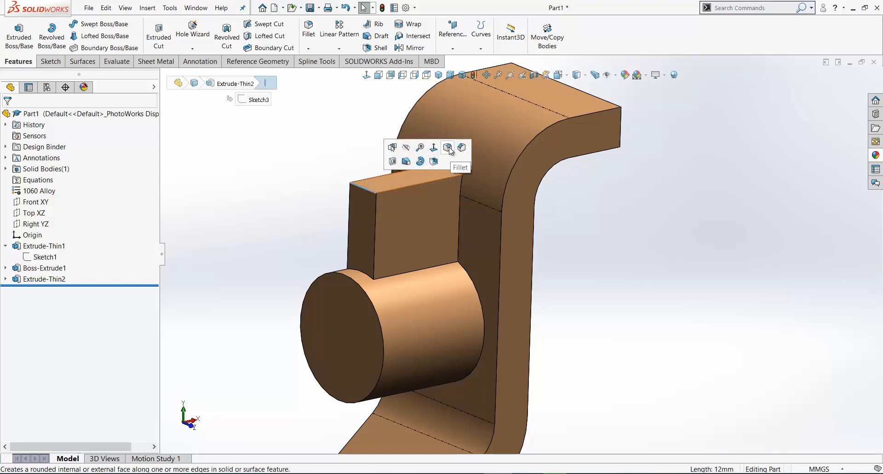
pyautogui.click(448, 148)
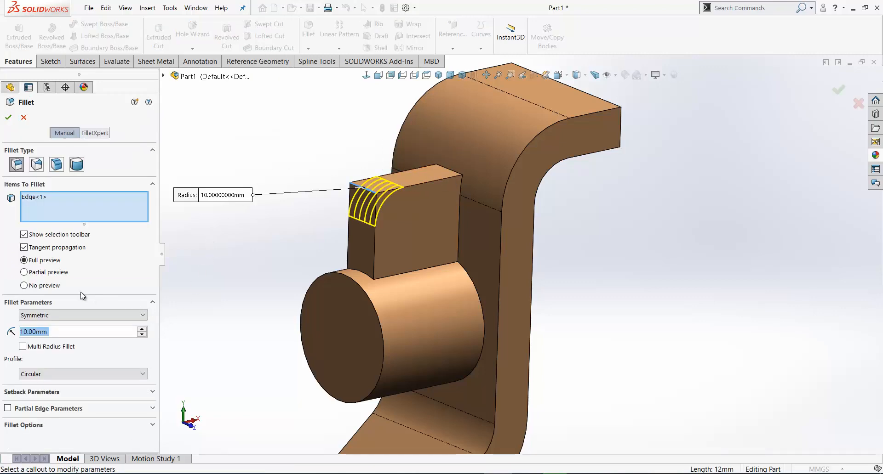
pyautogui.click(204, 195)
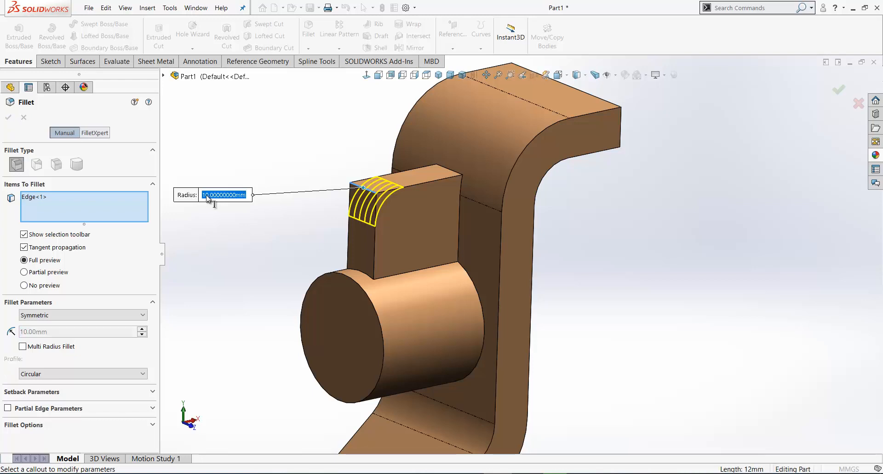
pyautogui.write('12')
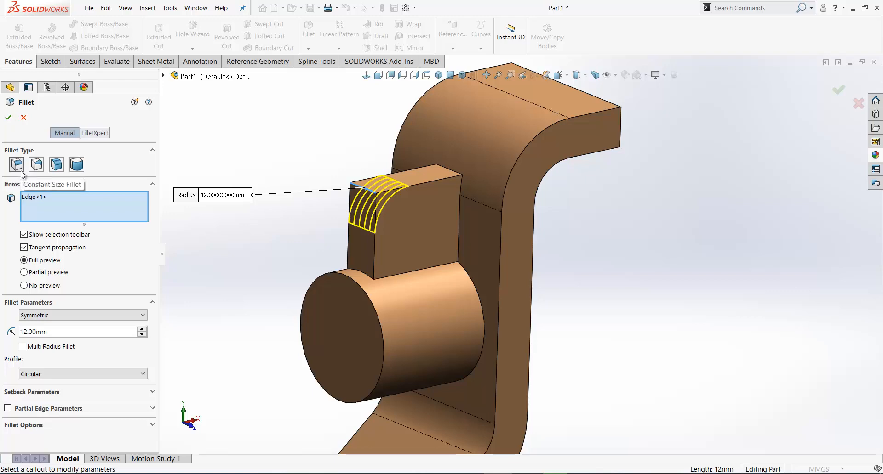
pyautogui.click(9, 117)
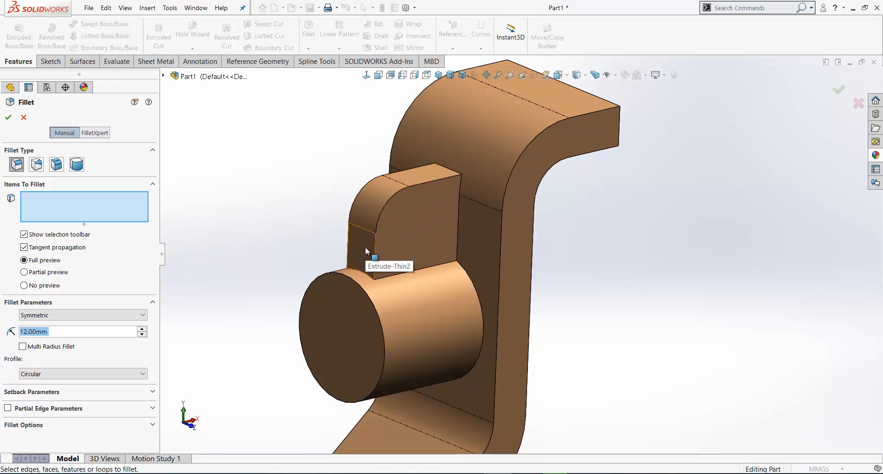
# Set up a full round fillet with the rib's two opposite flat side faces as the side face sets
pyautogui.scroll(2, 267, 242)
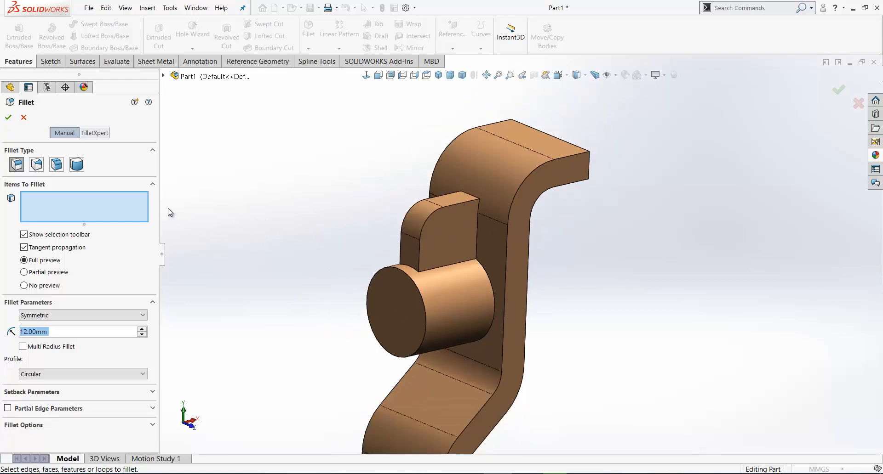
pyautogui.click(77, 164)
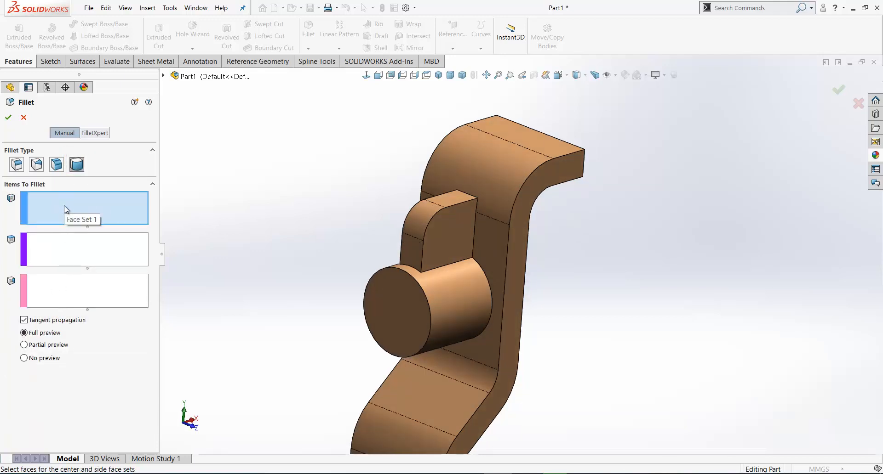
pyautogui.moveTo(202, 228); pyautogui.dragTo(290, 238, button='middle')
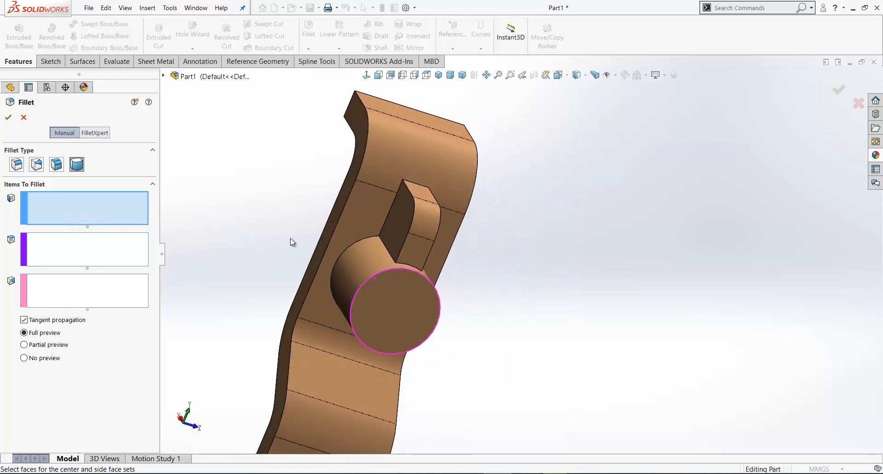
pyautogui.click(386, 225)
pyautogui.moveTo(215, 234); pyautogui.dragTo(230, 211, button='middle')
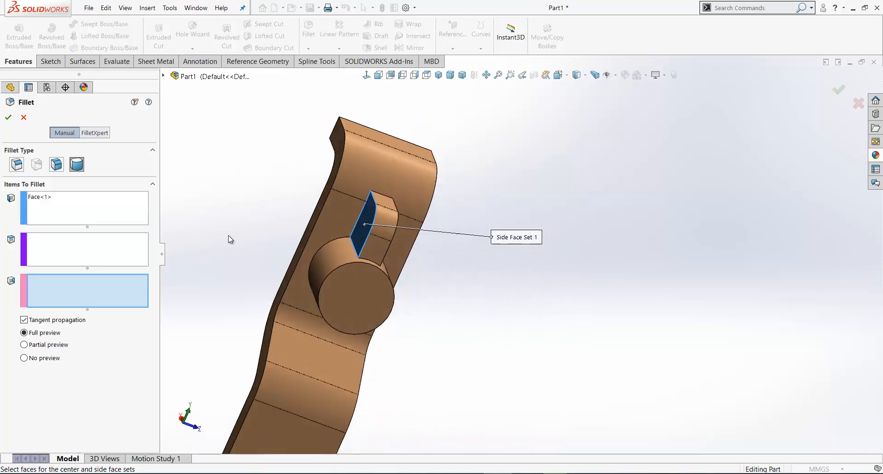
pyautogui.moveTo(229, 239); pyautogui.dragTo(169, 234, button='middle')
pyautogui.click(332, 228)
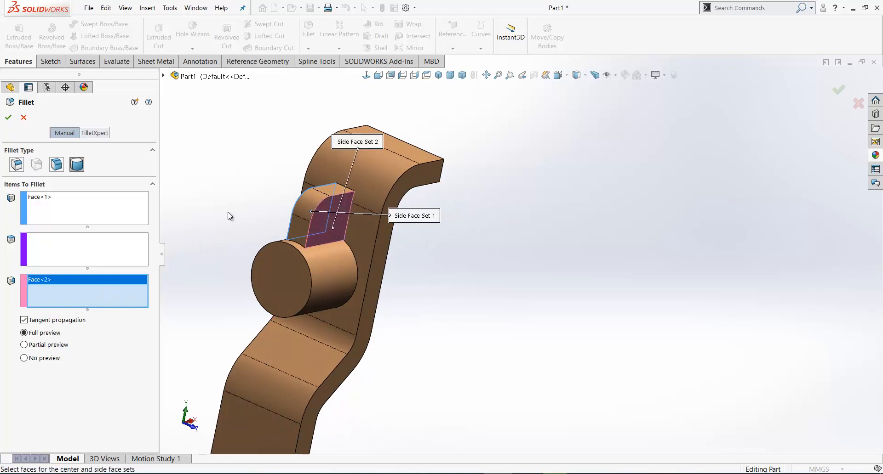
# Assign the rib's curved outer face as the center face set and finish the full round fillet
pyautogui.moveTo(224, 215)
pyautogui.mouseDown(button='middle')
pyautogui.moveTo(201, 195)
pyautogui.moveTo(232, 213)
pyautogui.moveTo(237, 227)
pyautogui.mouseUp(button='middle')
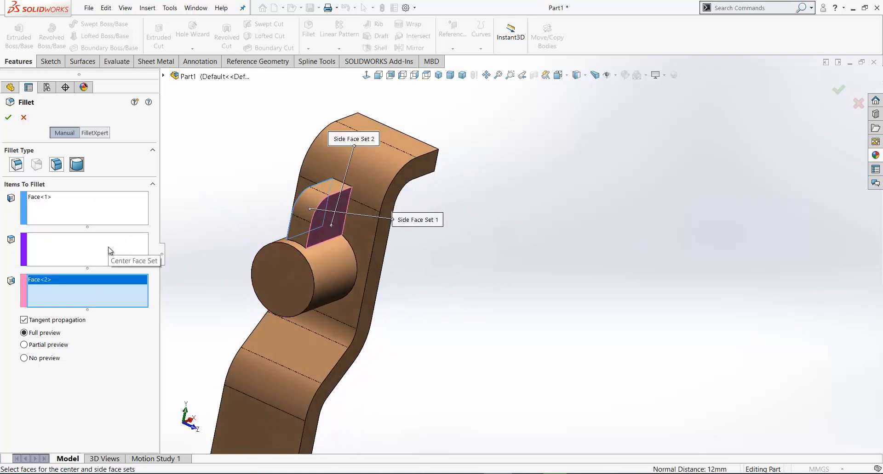
pyautogui.click(108, 249)
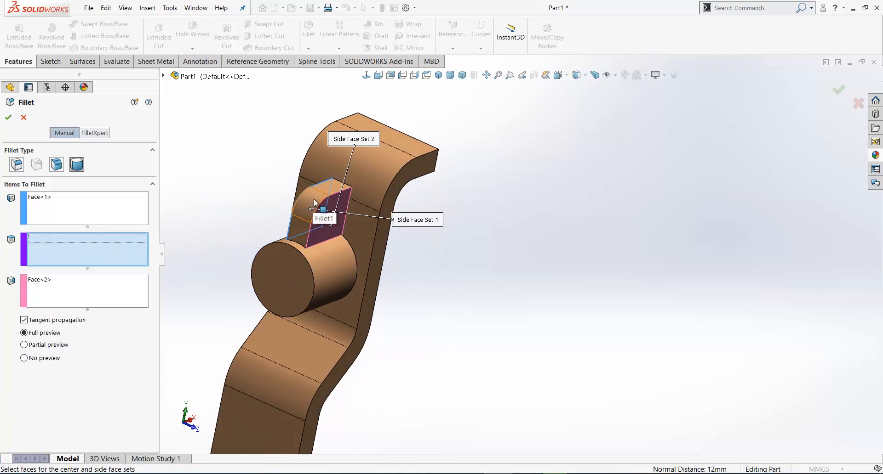
pyautogui.click(314, 200)
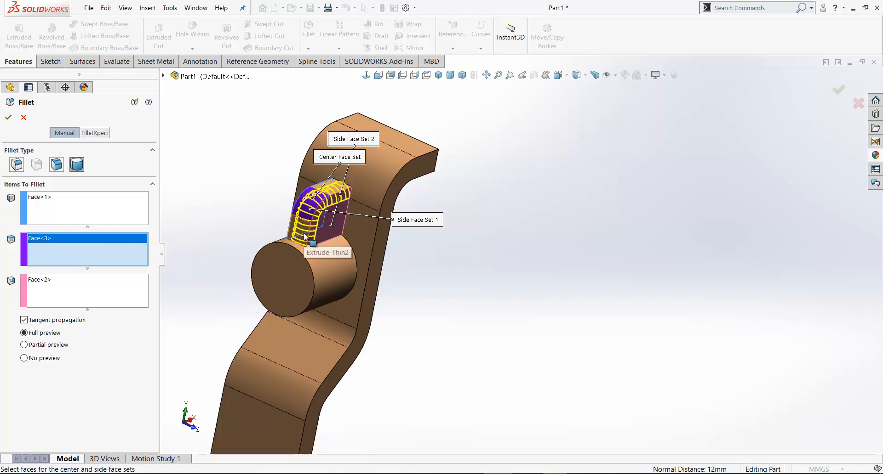
pyautogui.click(8, 117)
pyautogui.click(250, 234)
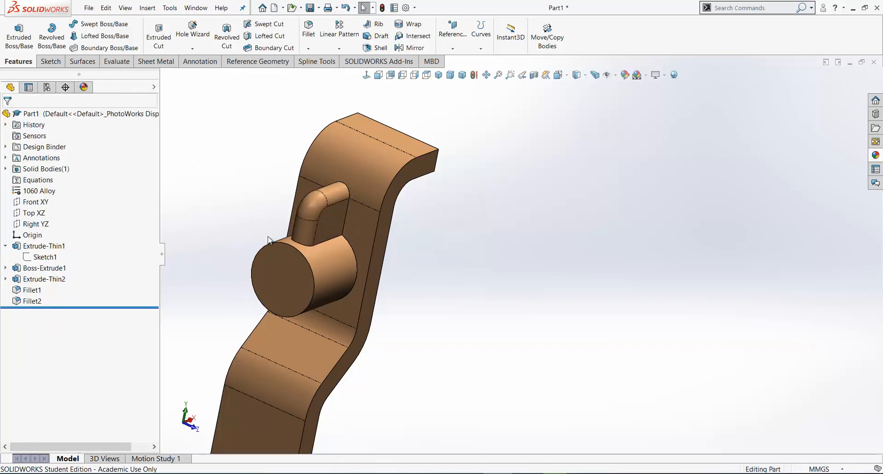
# Save the part under the name Body Symmetry Exercise
pyautogui.scroll(-1, 259, 231)
pyautogui.scroll(3, 317, 243)
pyautogui.scroll(-2, 459, 338)
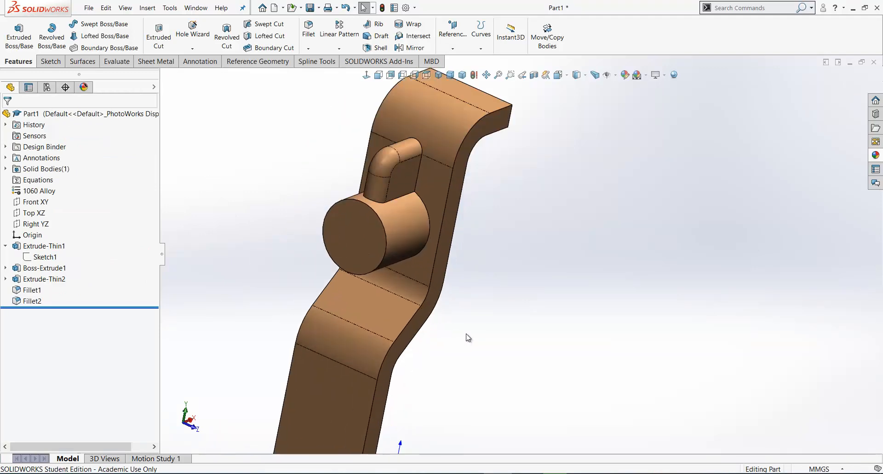
pyautogui.scroll(3, 466, 336)
pyautogui.moveTo(466, 335); pyautogui.dragTo(351, 295, button='middle')
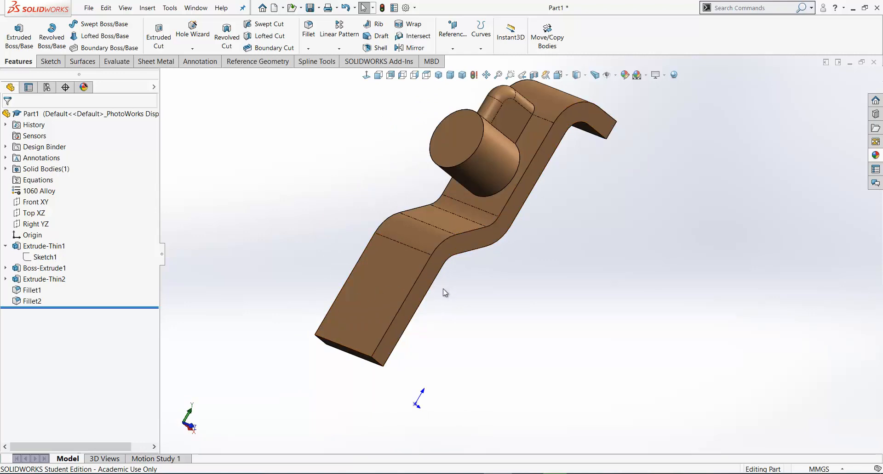
pyautogui.scroll(-2, 443, 289)
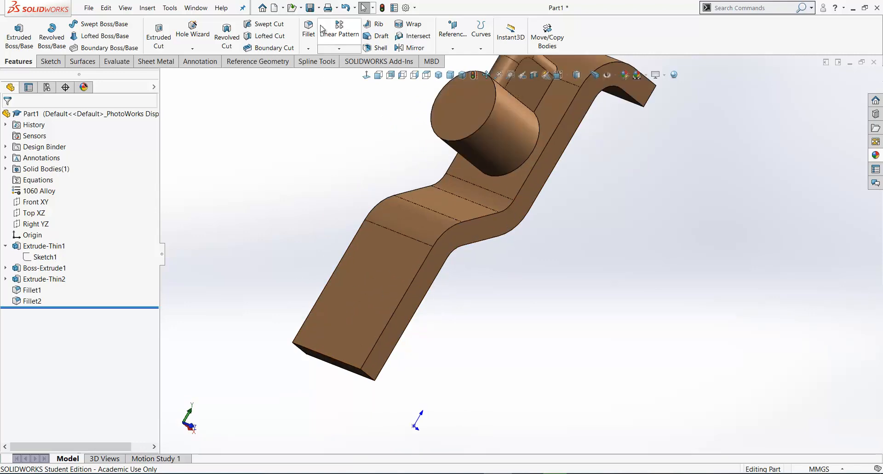
pyautogui.click(311, 8)
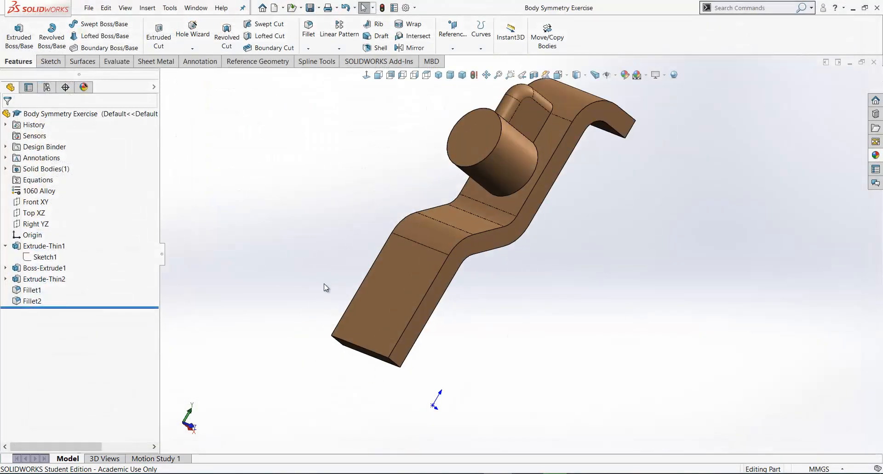
# Fillet the two short corner edges at the lower leg's free end with a 25 mm radius
pyautogui.moveTo(357, 306); pyautogui.dragTo(510, 271, button='middle')
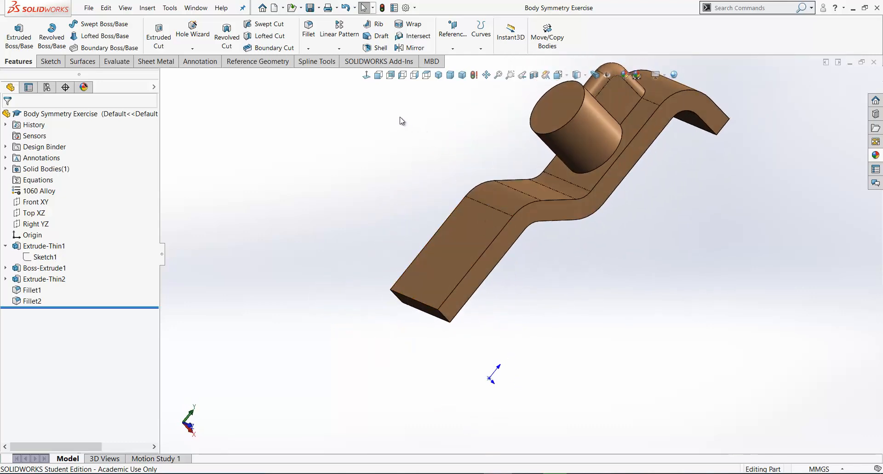
pyautogui.click(443, 318)
pyautogui.moveTo(444, 320); pyautogui.dragTo(371, 307, button='middle')
pyautogui.keyDown('ctrl'); pyautogui.click(367, 305); pyautogui.keyUp('ctrl')
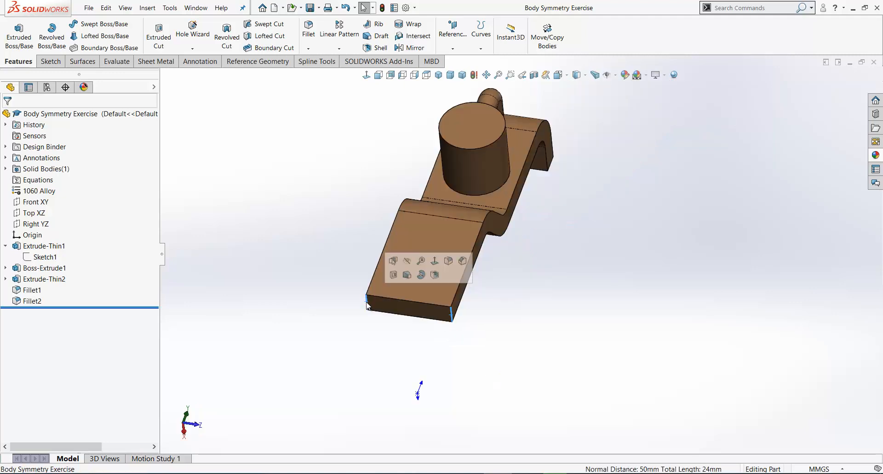
pyautogui.click(449, 261)
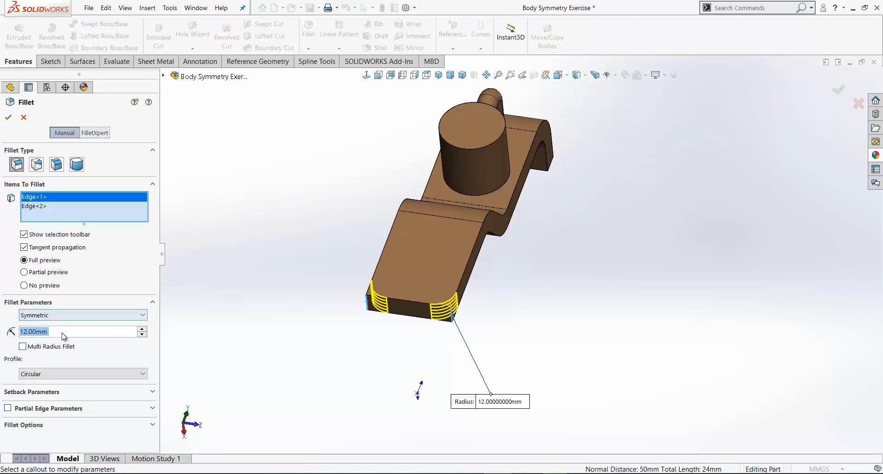
pyautogui.write('25')
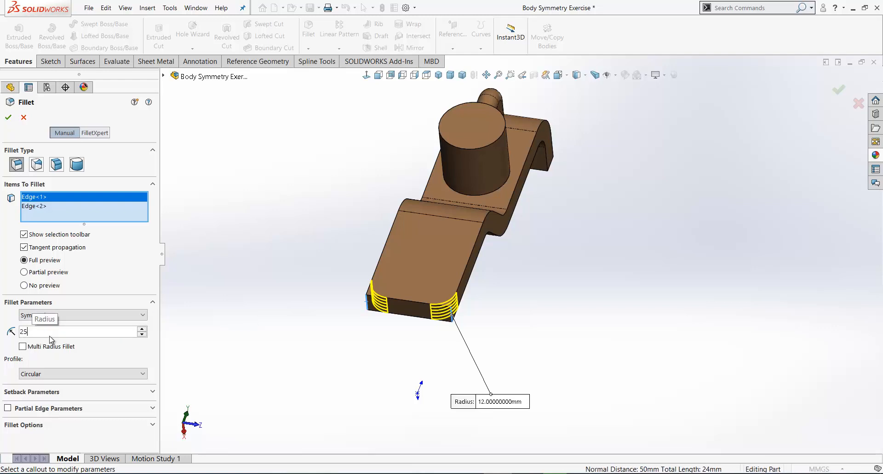
pyautogui.press('Return')
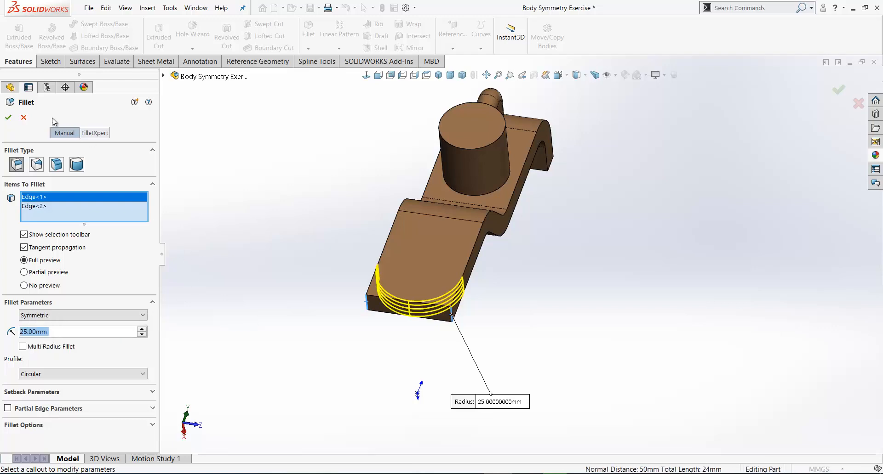
pyautogui.click(8, 118)
# Enable Instant3D and try to widen the bracket's thin extrusion using its width handle at the upper end
pyautogui.moveTo(280, 253); pyautogui.dragTo(400, 372, button='middle')
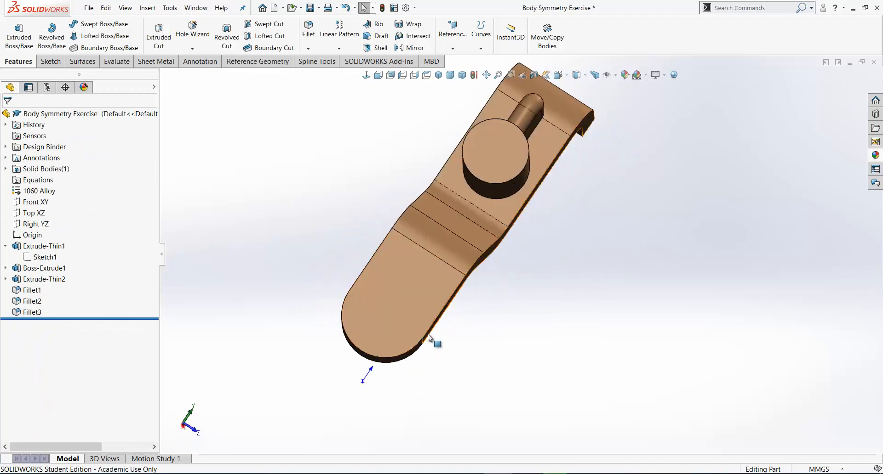
pyautogui.moveTo(295, 269); pyautogui.dragTo(406, 272, button='middle')
pyautogui.click(405, 272)
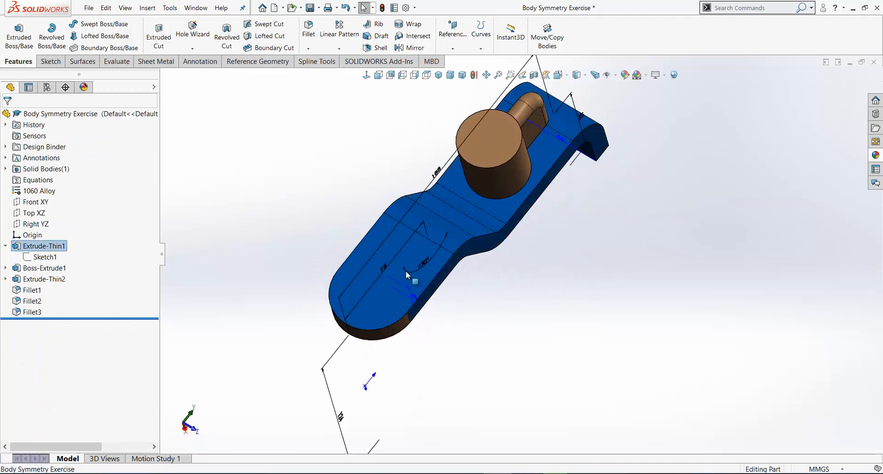
pyautogui.scroll(2, 568, 255)
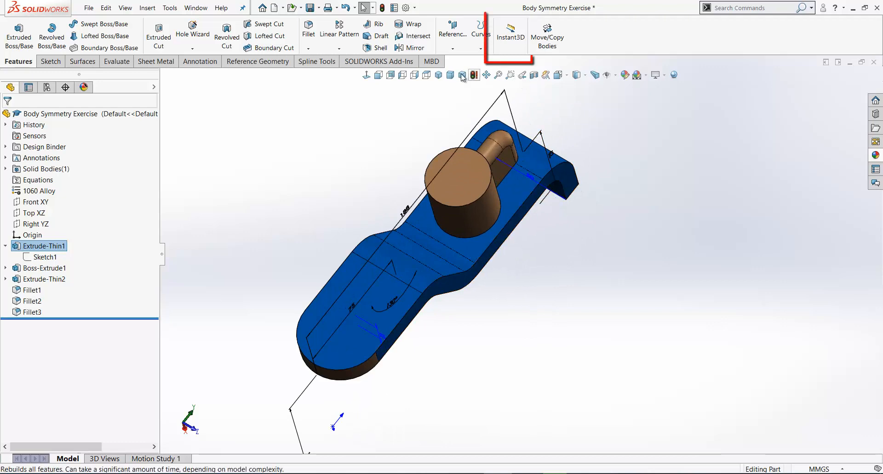
pyautogui.click(510, 37)
pyautogui.moveTo(319, 190); pyautogui.dragTo(313, 211, button='middle')
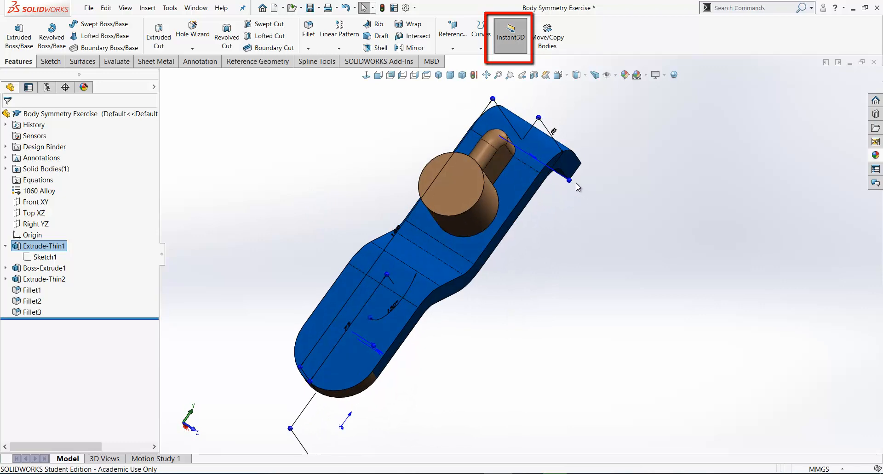
pyautogui.moveTo(570, 184); pyautogui.dragTo(592, 196)
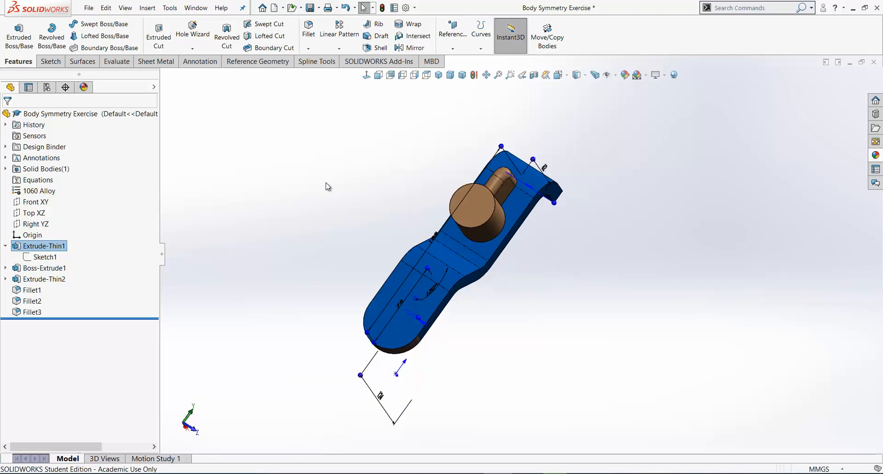
pyautogui.click(329, 195)
pyautogui.click(32, 313)
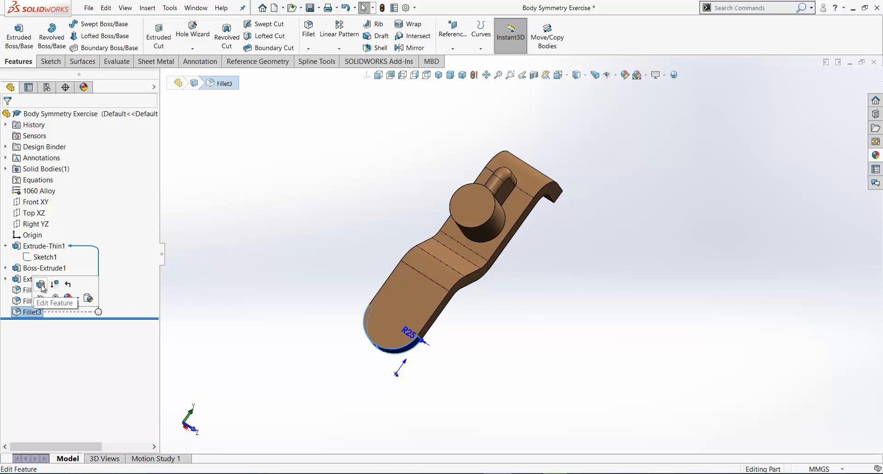
pyautogui.click(40, 285)
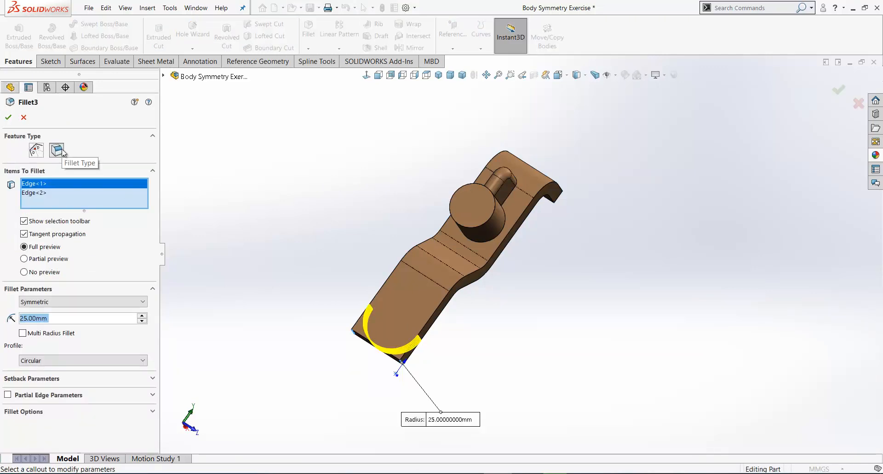
pyautogui.click(23, 117)
# Delete the 25 mm fillet feature from the lower leg's free end
pyautogui.click(32, 312)
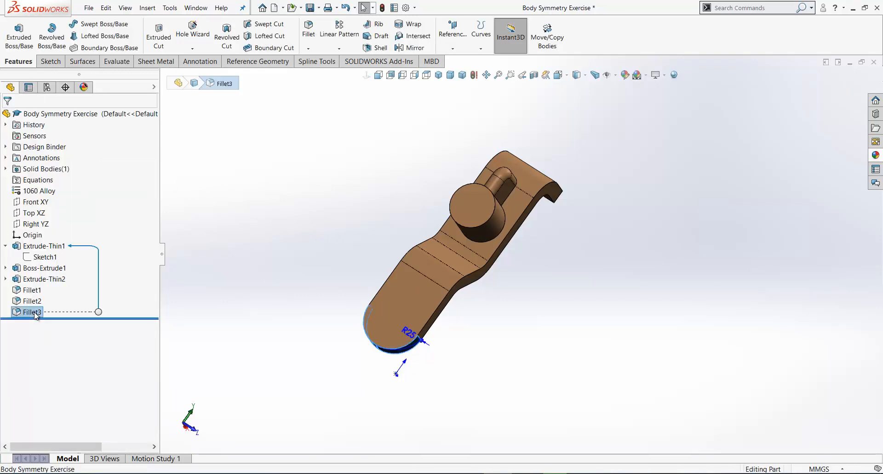
pyautogui.rightClick(32, 312)
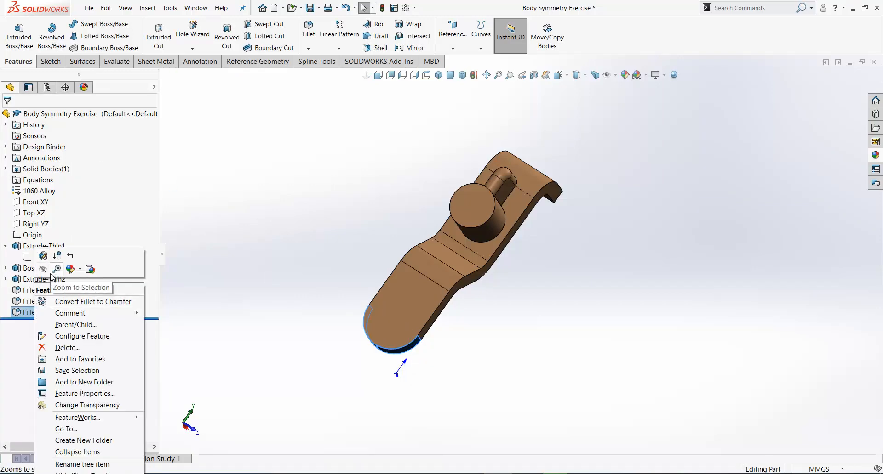
pyautogui.click(68, 348)
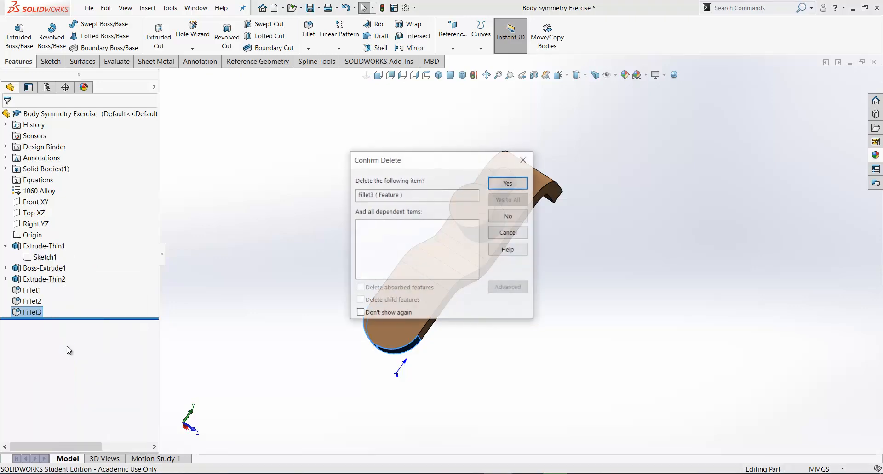
pyautogui.click(508, 184)
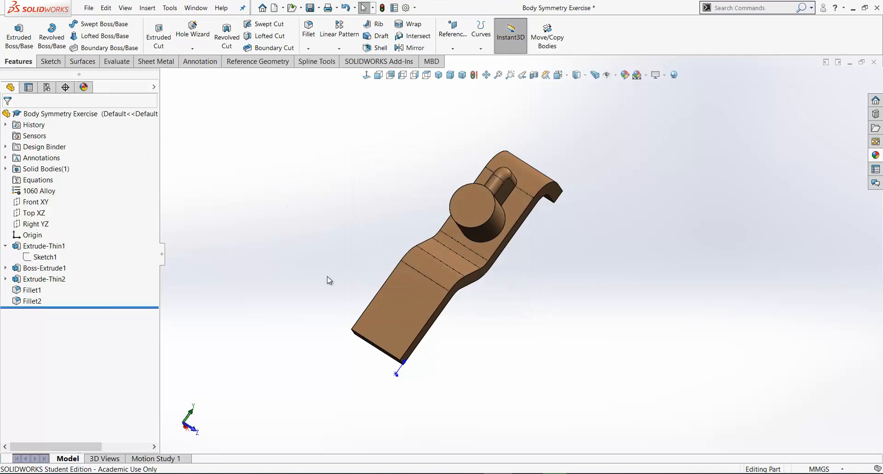
# Apply a full round fillet to the lower leg's free end, using the end face as center set and both long side faces as side sets
pyautogui.moveTo(310, 258); pyautogui.dragTo(392, 328, button='middle')
pyautogui.click(394, 323)
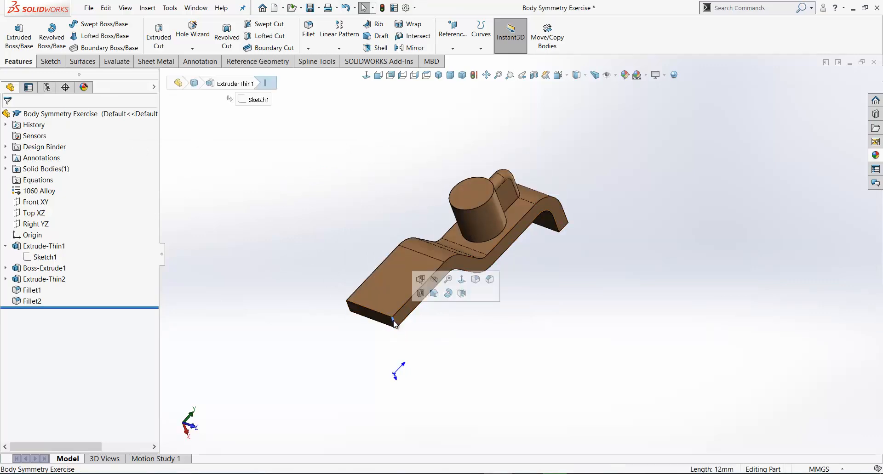
pyautogui.click(477, 280)
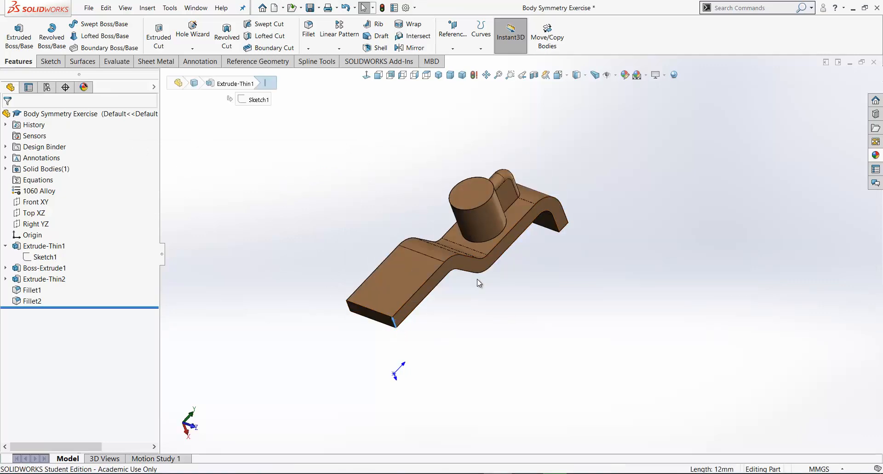
pyautogui.click(77, 165)
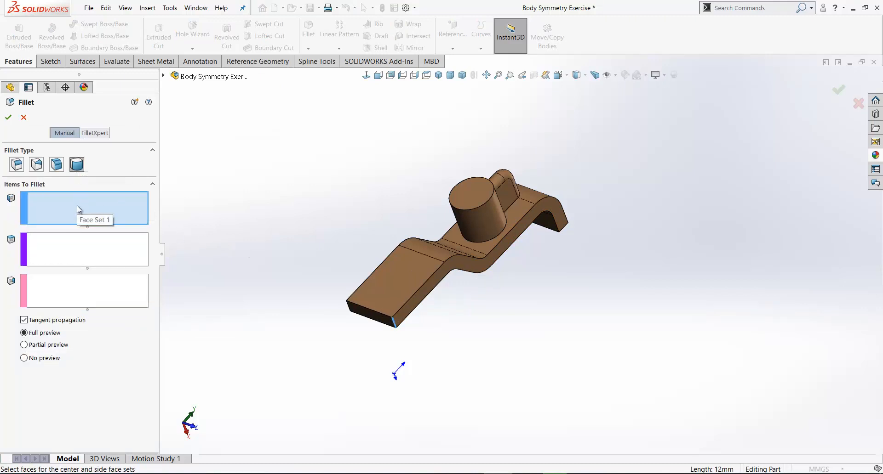
pyautogui.click(395, 317)
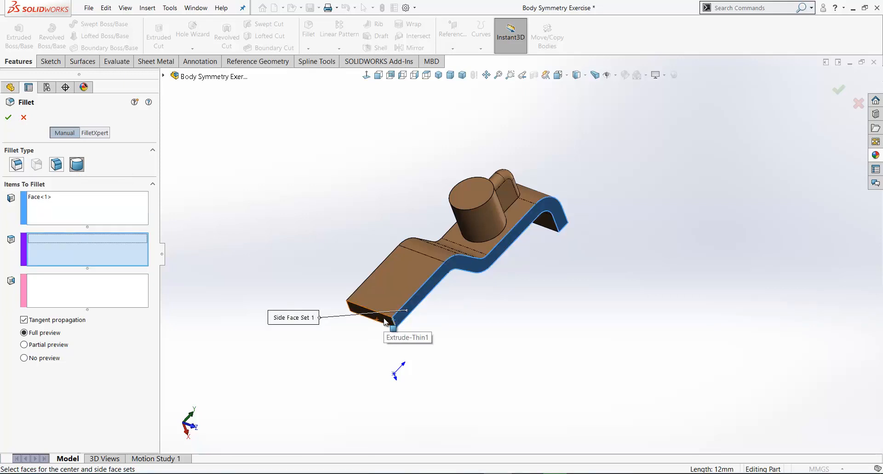
pyautogui.click(385, 322)
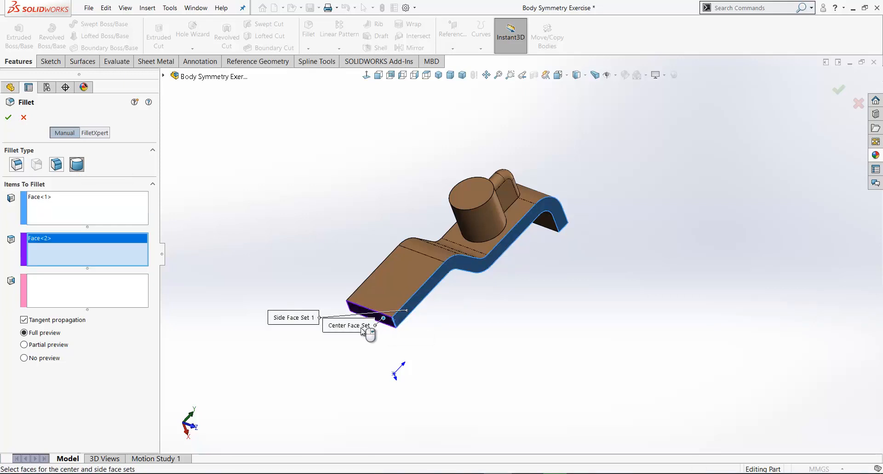
pyautogui.moveTo(303, 264); pyautogui.dragTo(427, 307, button='middle')
pyautogui.click(489, 325)
pyautogui.moveTo(491, 287); pyautogui.dragTo(509, 275, button='middle')
pyautogui.scroll(-3, 511, 274)
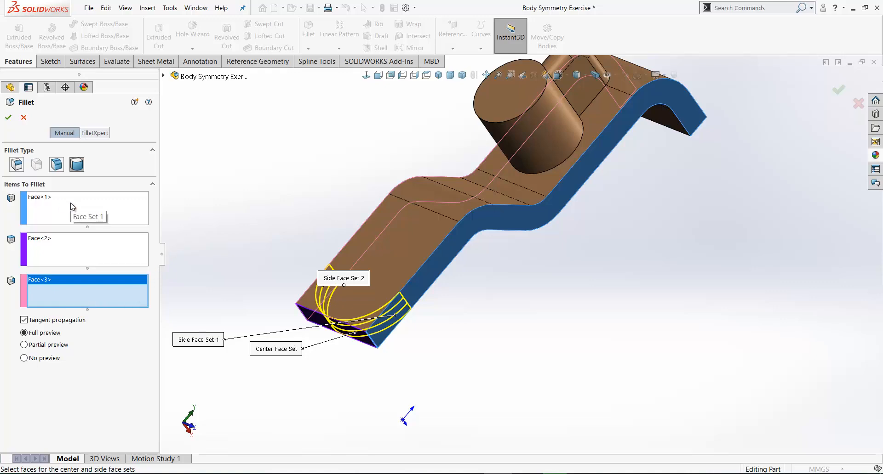
pyautogui.moveTo(249, 182); pyautogui.dragTo(262, 213, button='middle')
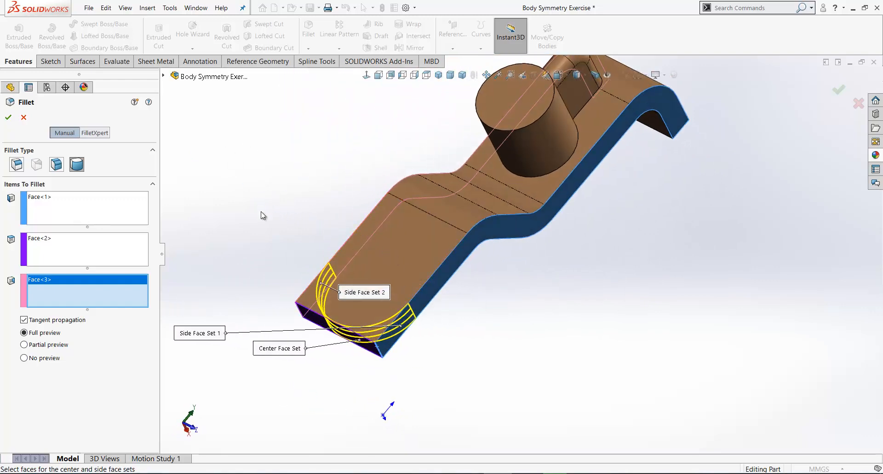
pyautogui.moveTo(265, 154); pyautogui.dragTo(349, 225, button='middle')
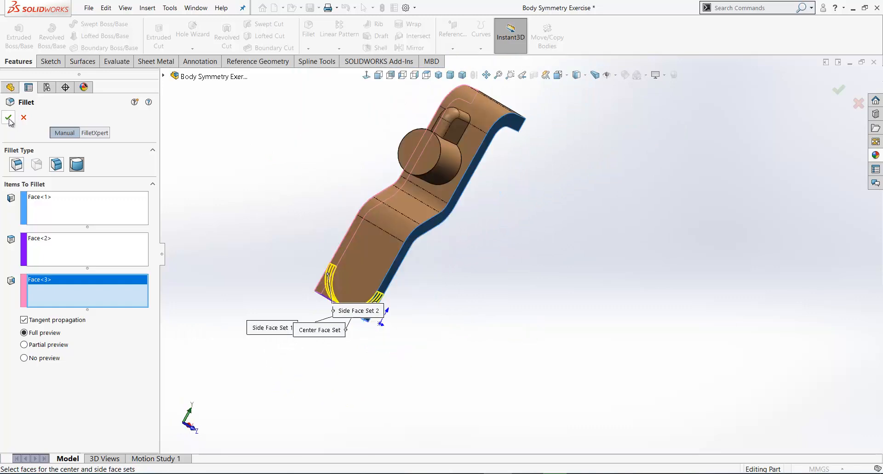
pyautogui.click(8, 118)
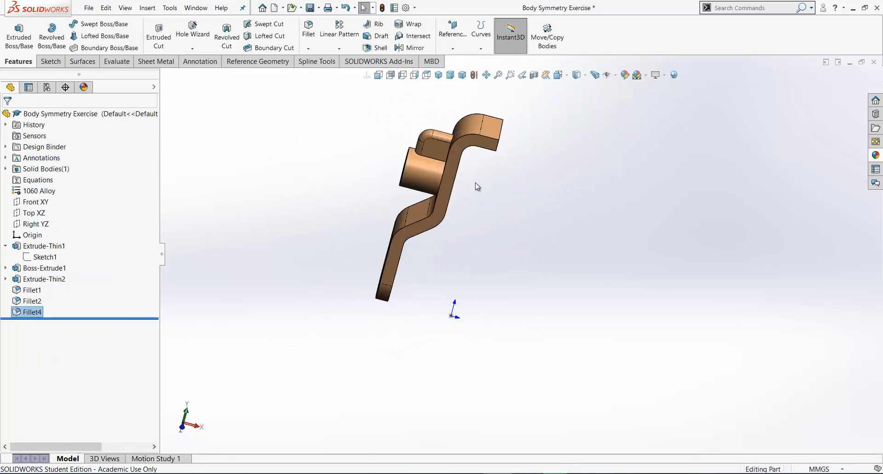
# Fillet the circular edge where the cylindrical boss meets the bracket with a 6 mm constant radius
pyautogui.moveTo(493, 194); pyautogui.dragTo(530, 191, button='middle')
pyautogui.scroll(-2, 529, 190)
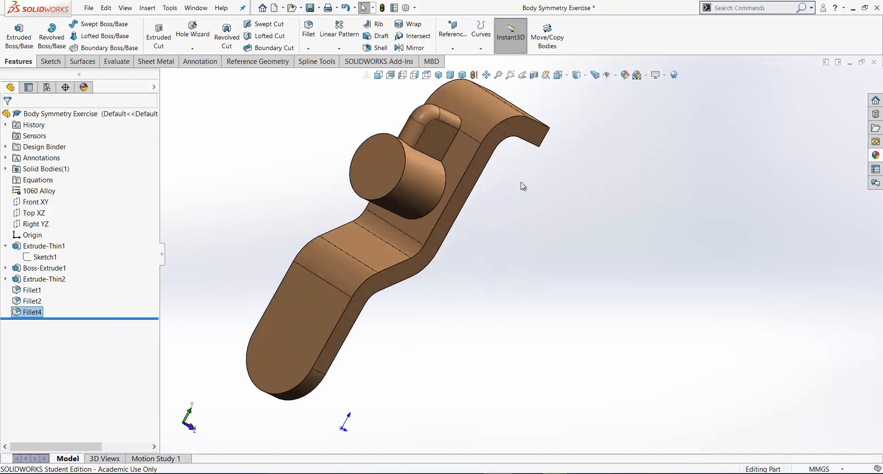
pyautogui.click(442, 197)
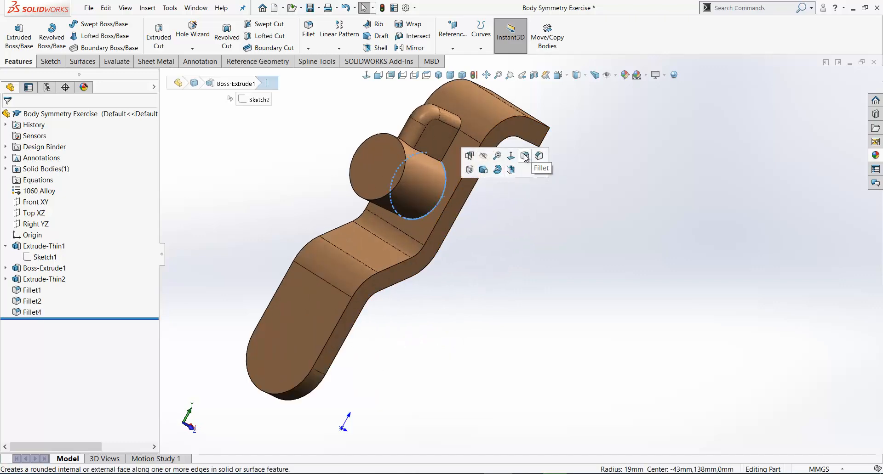
pyautogui.click(524, 157)
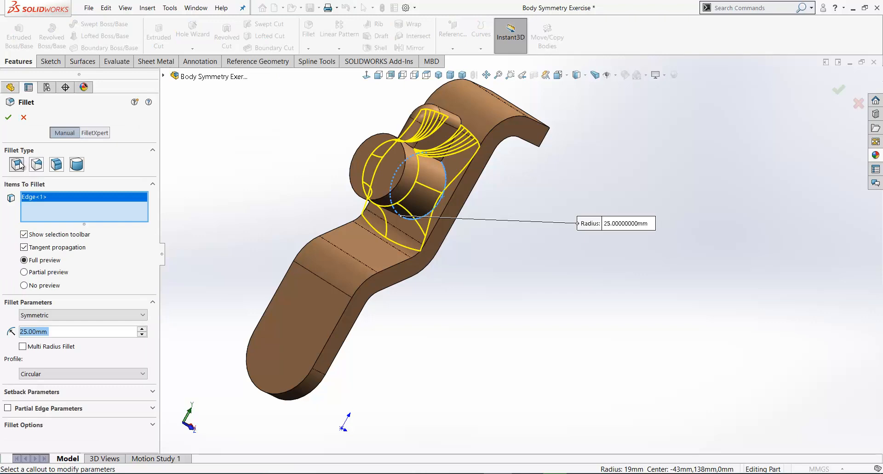
pyautogui.write('6')
pyautogui.press('Return')
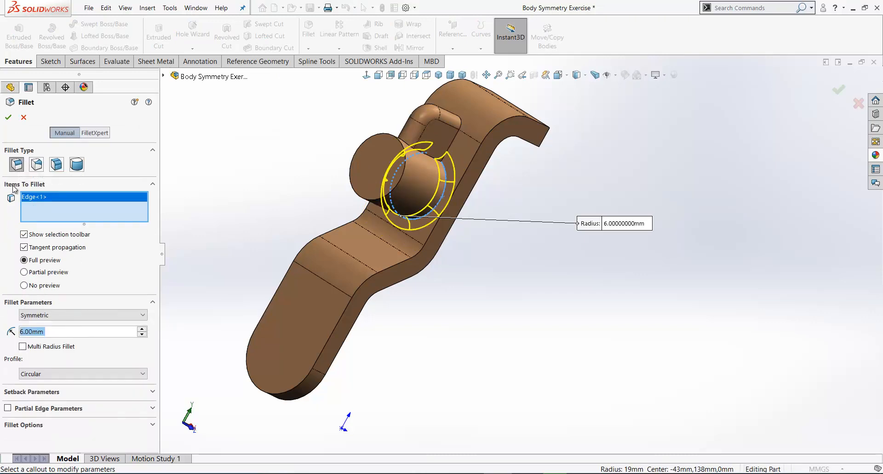
pyautogui.click(8, 117)
# Mirror the entire solid body about the end face of the bracket's upper bent lip, with Merge solids enabled
pyautogui.moveTo(220, 155); pyautogui.dragTo(401, 264, button='middle')
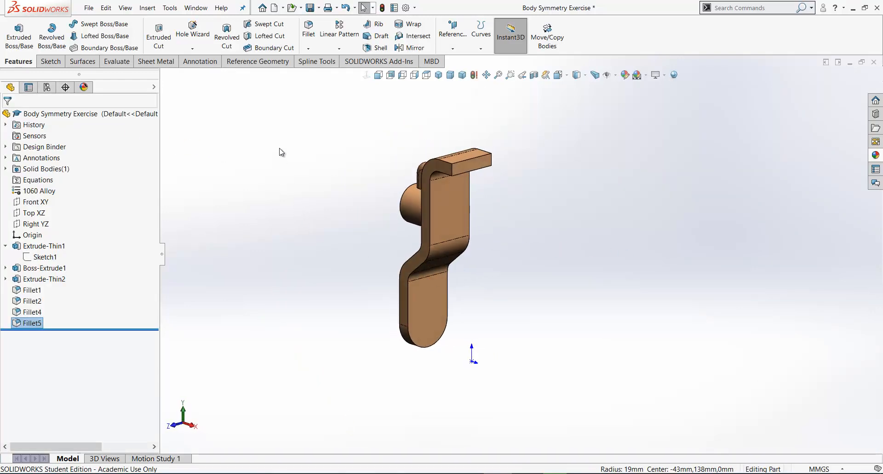
pyautogui.click(340, 49)
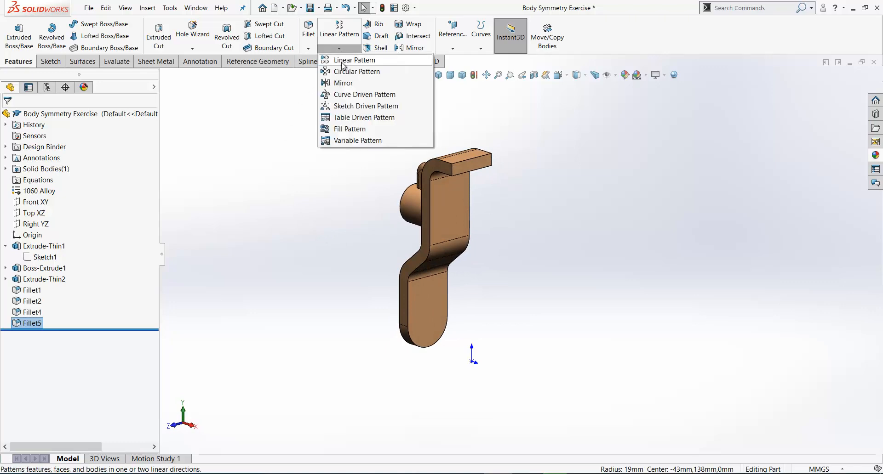
pyautogui.click(341, 83)
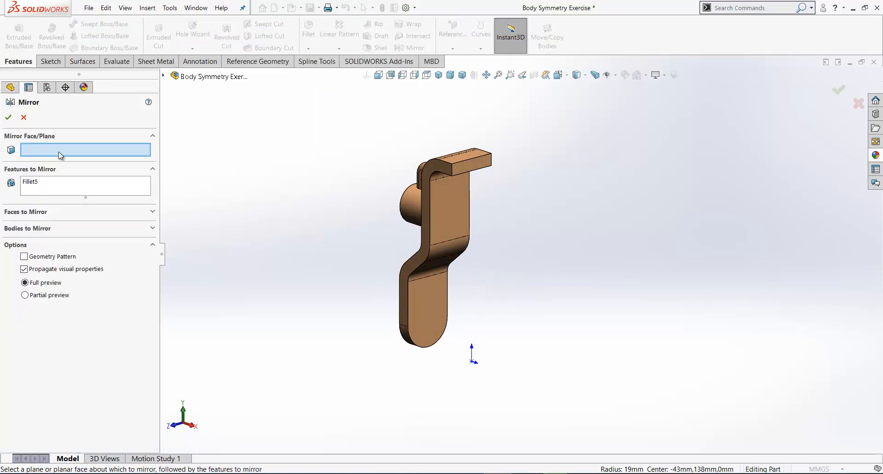
pyautogui.click(478, 161)
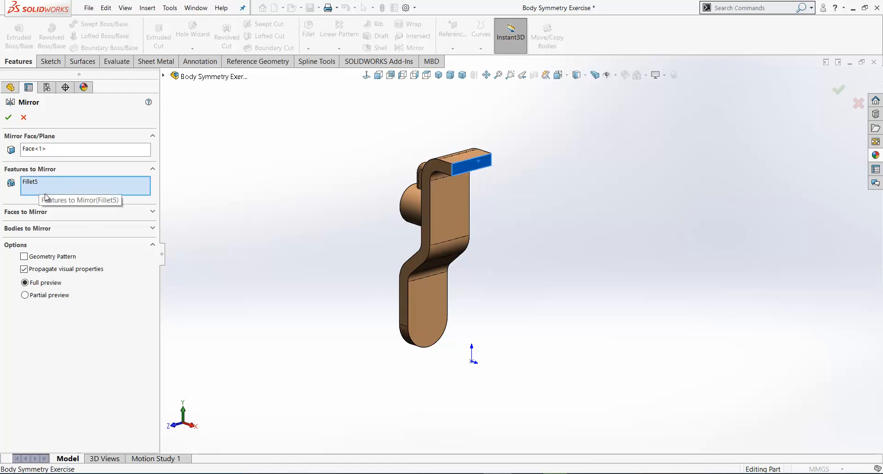
pyautogui.click(154, 230)
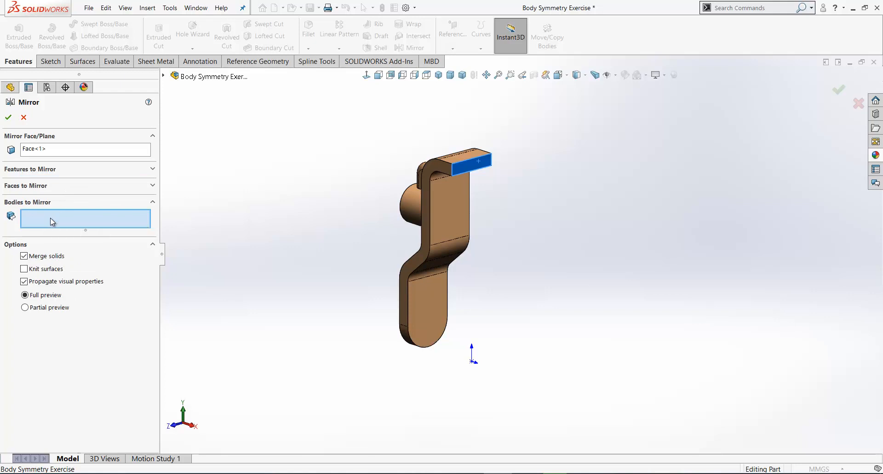
pyautogui.click(163, 77)
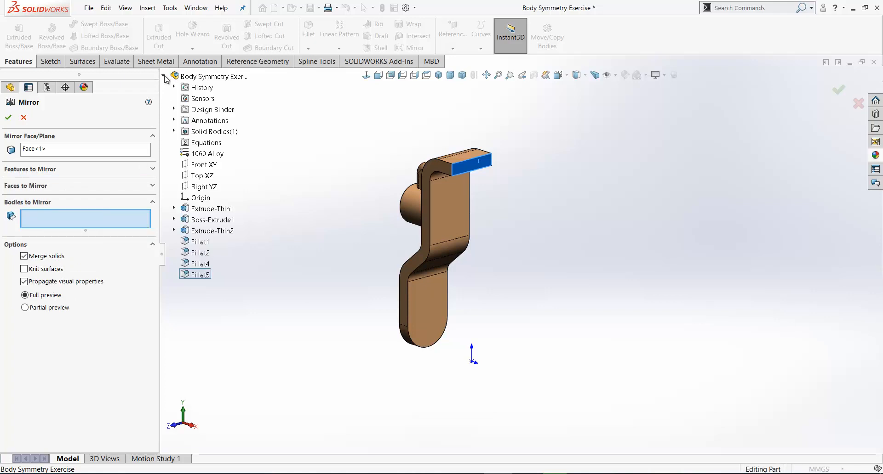
pyautogui.click(174, 132)
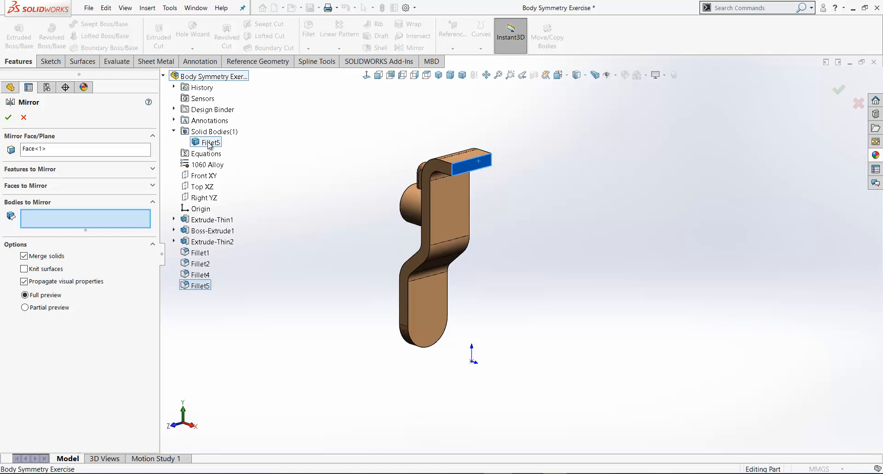
pyautogui.click(443, 227)
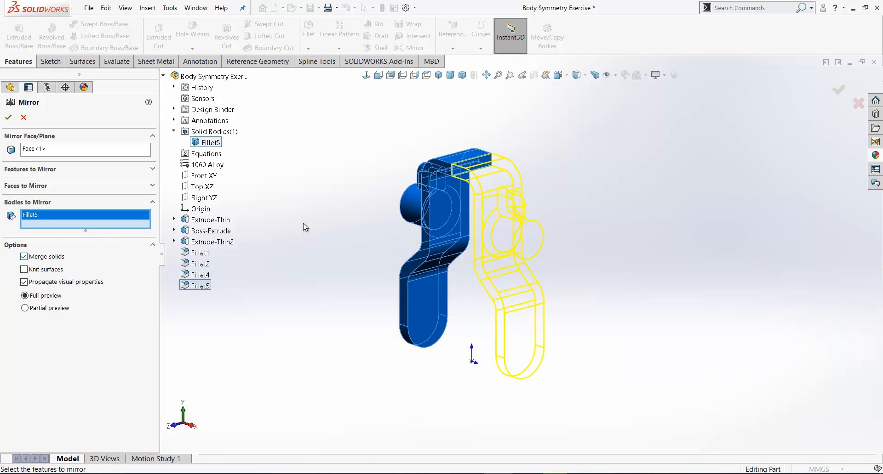
pyautogui.click(7, 117)
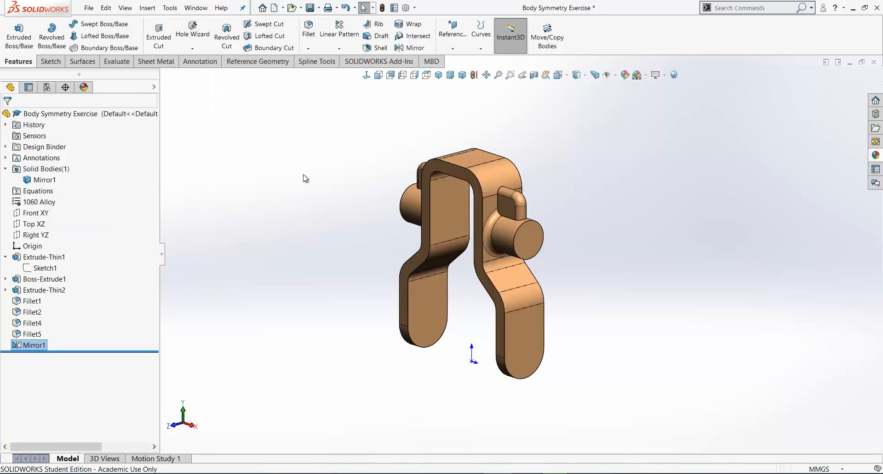
# Highlight the merged solid body and the mirror feature in turn to examine what each one covers
pyautogui.moveTo(334, 214)
pyautogui.mouseDown(button='middle')
pyautogui.moveTo(345, 243)
pyautogui.moveTo(338, 230)
pyautogui.mouseUp(button='middle')
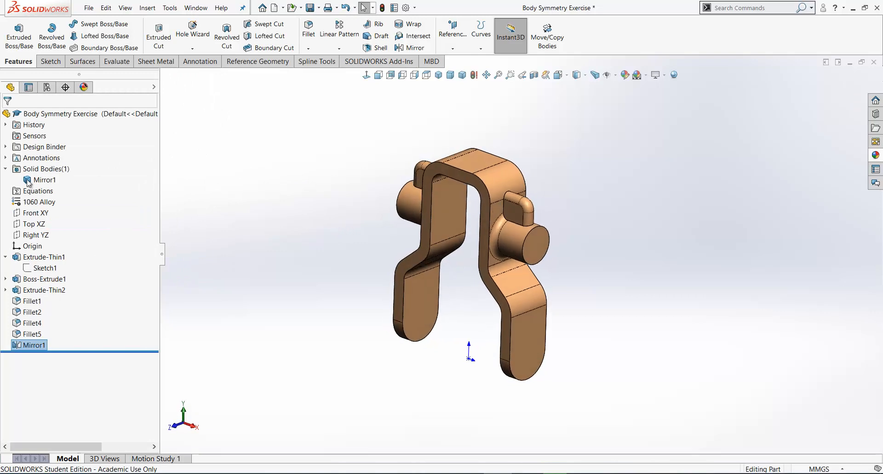
pyautogui.click(40, 181)
pyautogui.moveTo(283, 222)
pyautogui.mouseDown(button='middle')
pyautogui.moveTo(284, 213)
pyautogui.moveTo(274, 216)
pyautogui.mouseUp(button='middle')
pyautogui.click(290, 216)
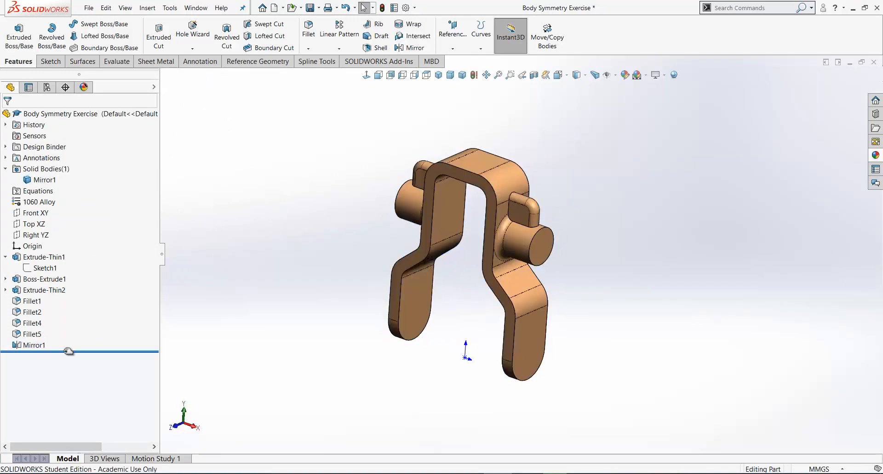
pyautogui.click(32, 347)
pyautogui.click(297, 257)
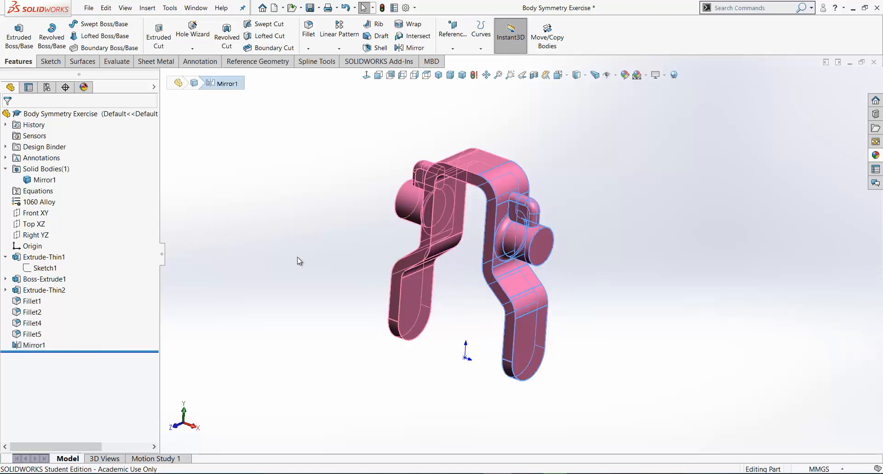
# Save the part and show the finished bracket in the isometric view
pyautogui.click(310, 8)
pyautogui.moveTo(239, 272); pyautogui.dragTo(259, 241, button='right')
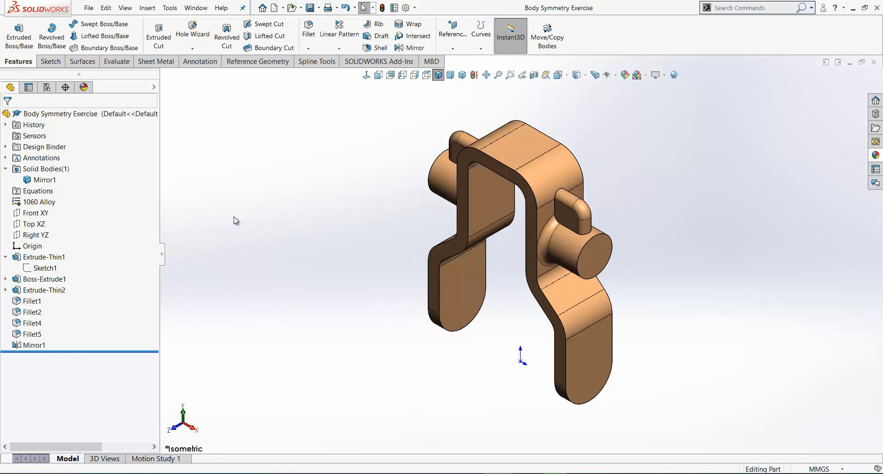